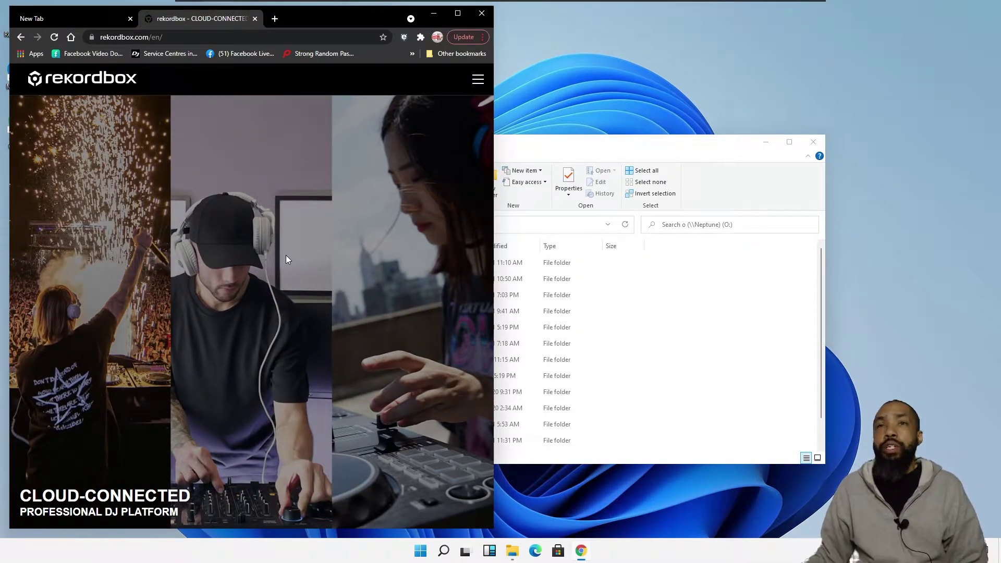
Step: Maximize the browser and scroll down to the 'Compatible with Pioneer DJ hardware' section
left_click(458, 13)
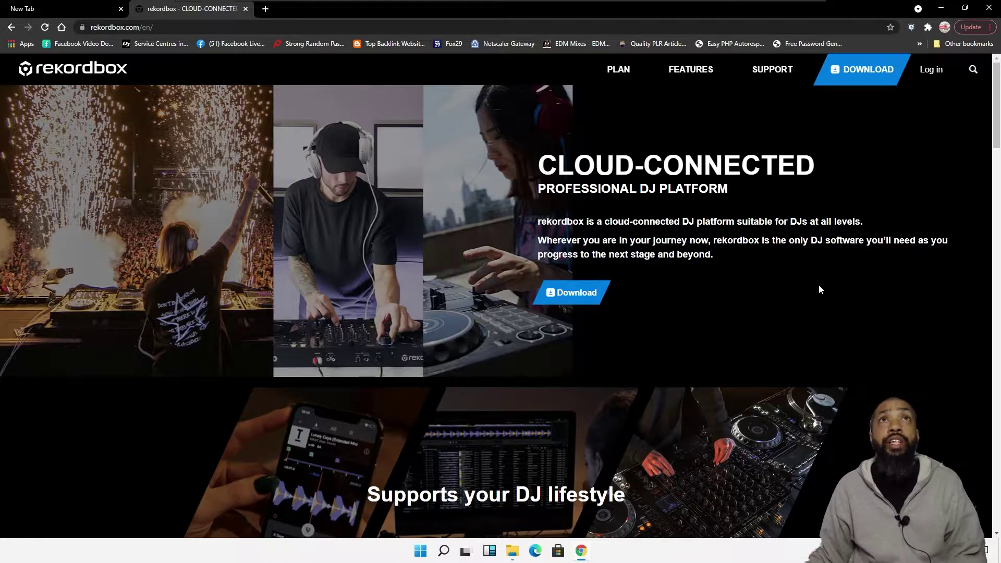
scroll(699, 294, "down", 3)
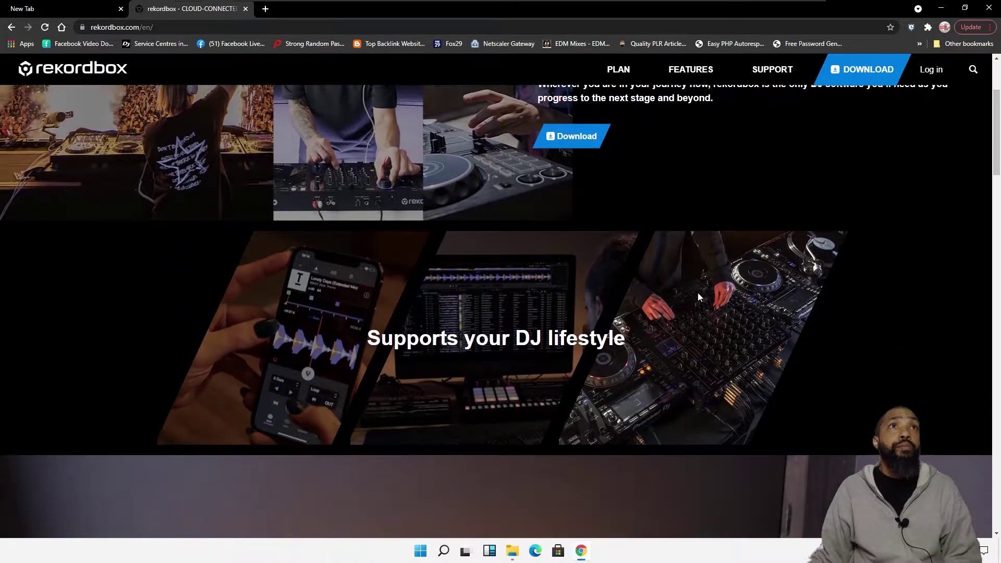
scroll(698, 293, "down", 12)
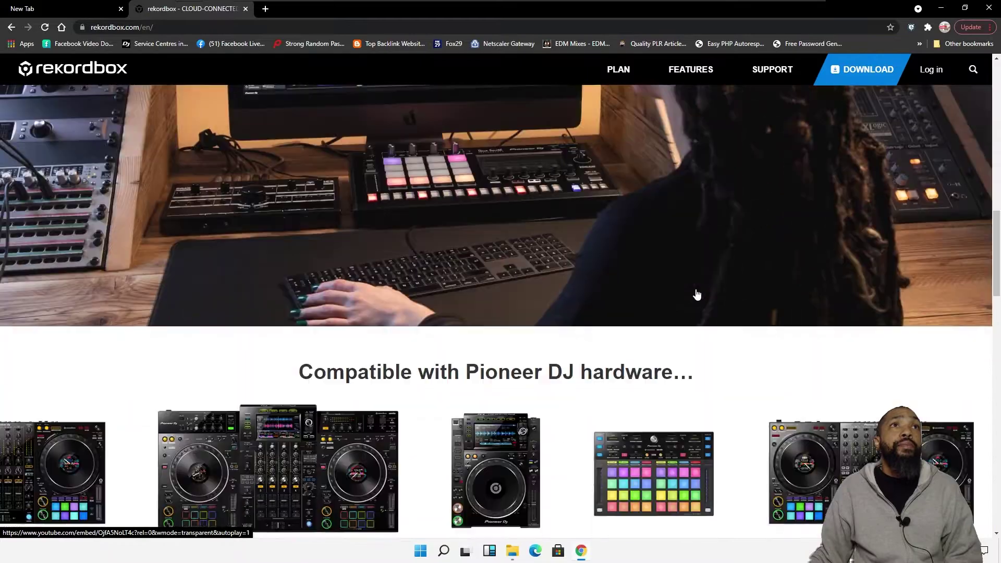
scroll(698, 295, "down", 2)
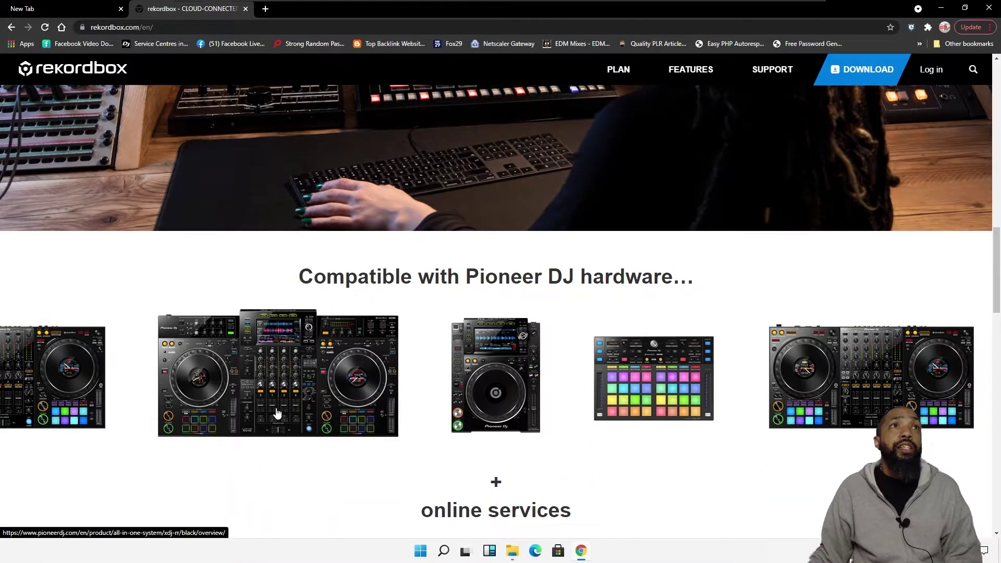
Step: Slide the hardware carousel left and right to view the different devices
left_click_drag(277, 413, 504, 368)
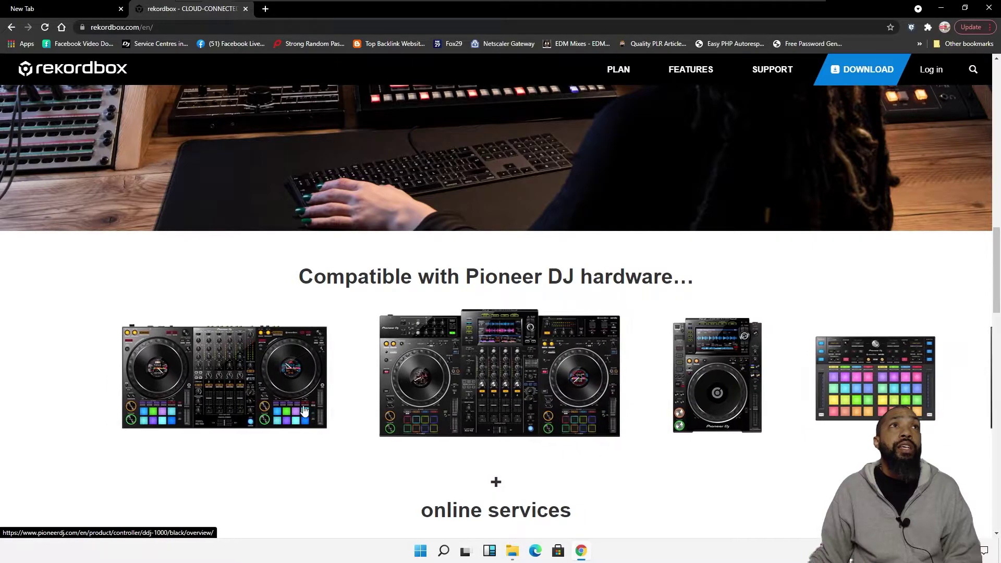
left_click_drag(334, 398, 969, 313)
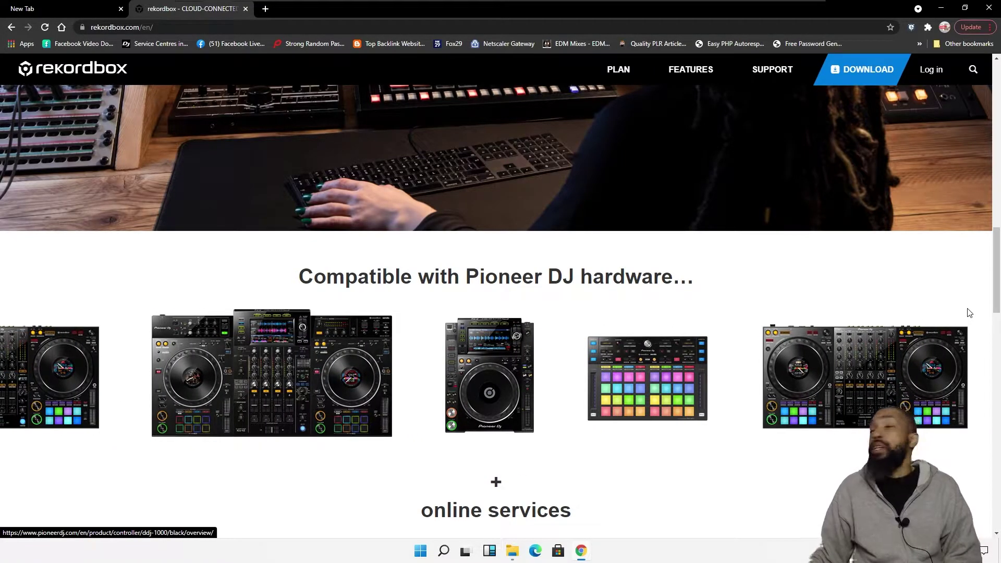
left_click_drag(969, 313, 410, 474)
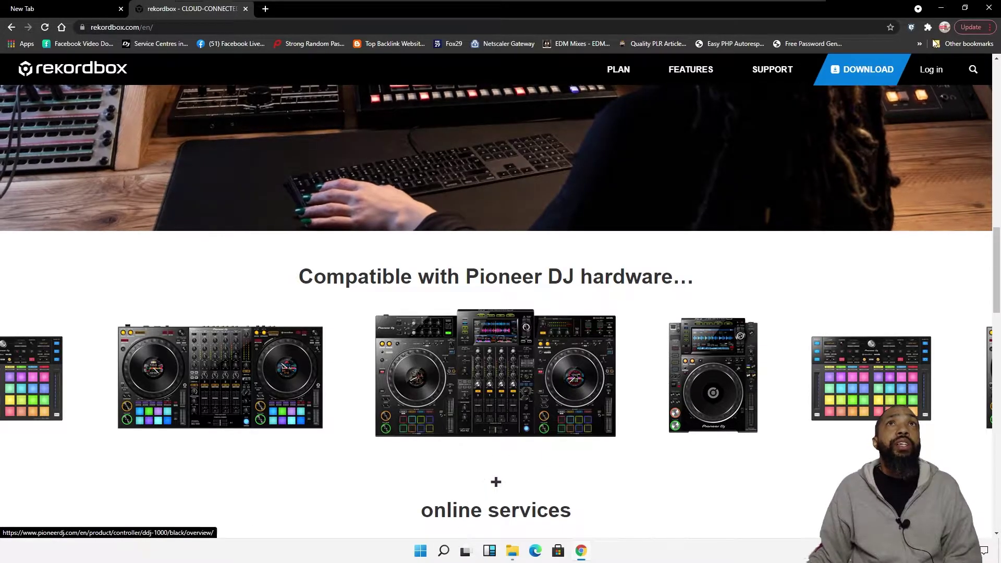
Step: Agree to the licence on the download page and download Install_rekordbox_x64_6_5_3.zip
left_click(882, 70)
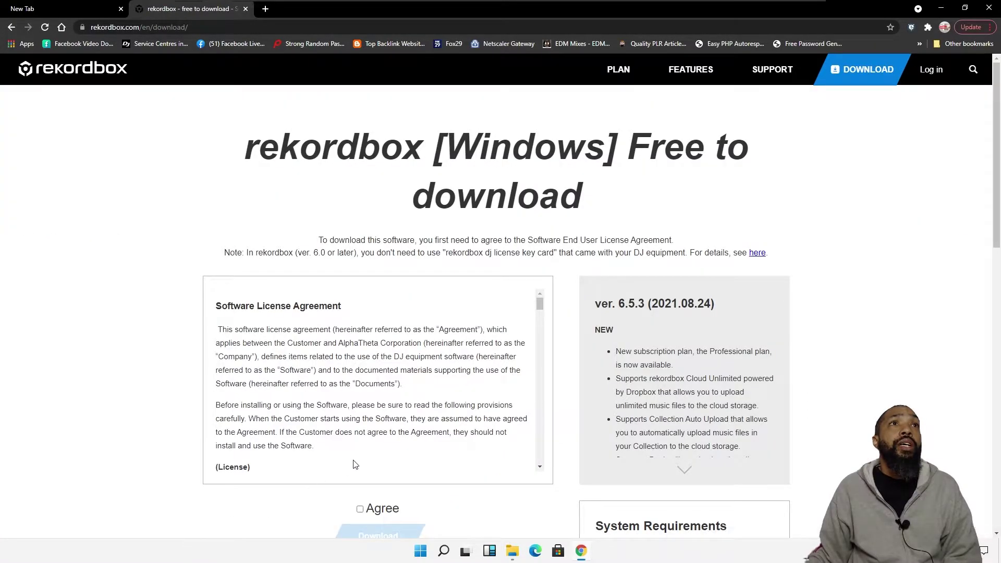
scroll(356, 465, "down", 1)
left_click(361, 510)
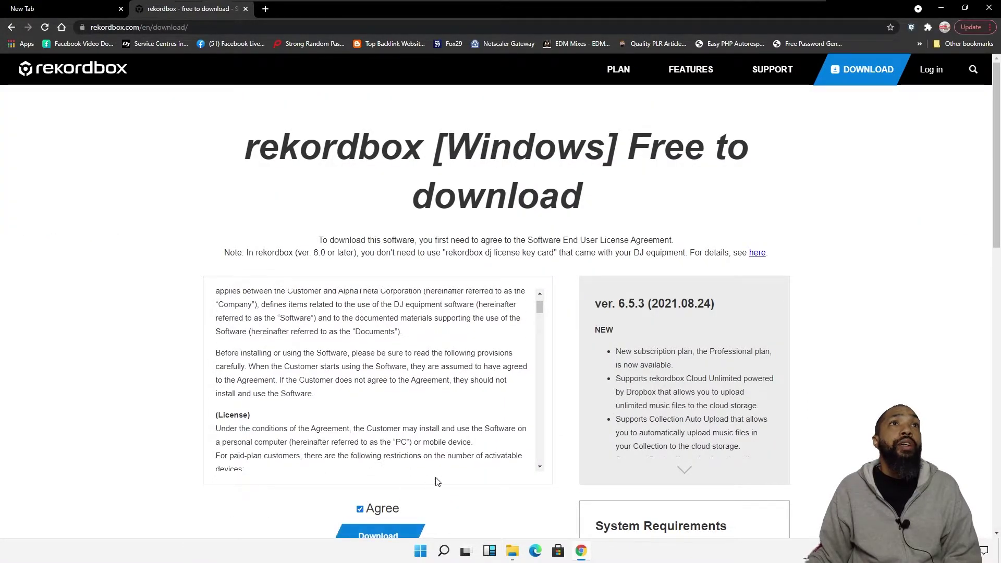
scroll(365, 514, "down", 1)
left_click(384, 490)
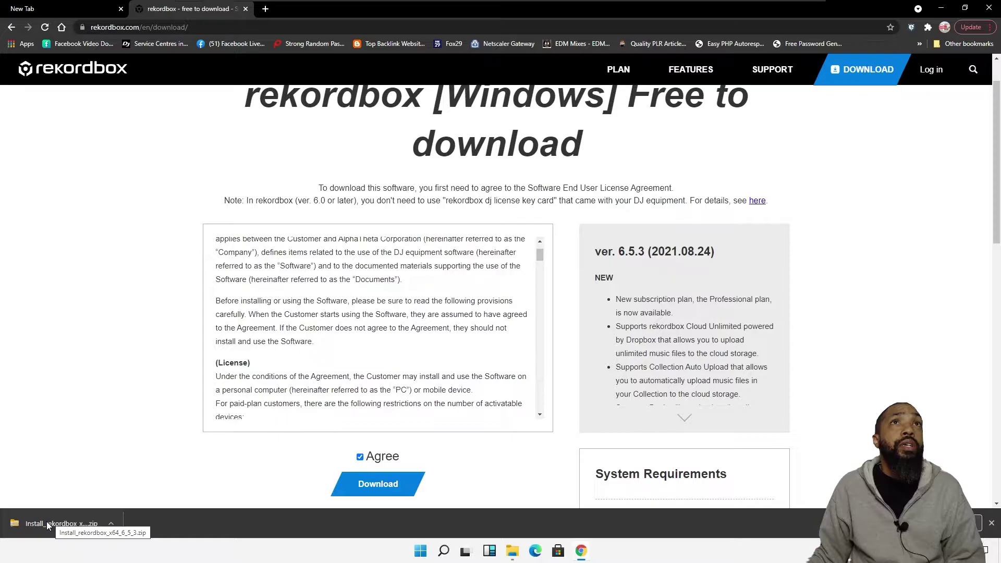
Step: Copy Install_rekordbox_x64_6_5_3 from the zip to the desktop and close both Explorer windows
left_click(46, 522)
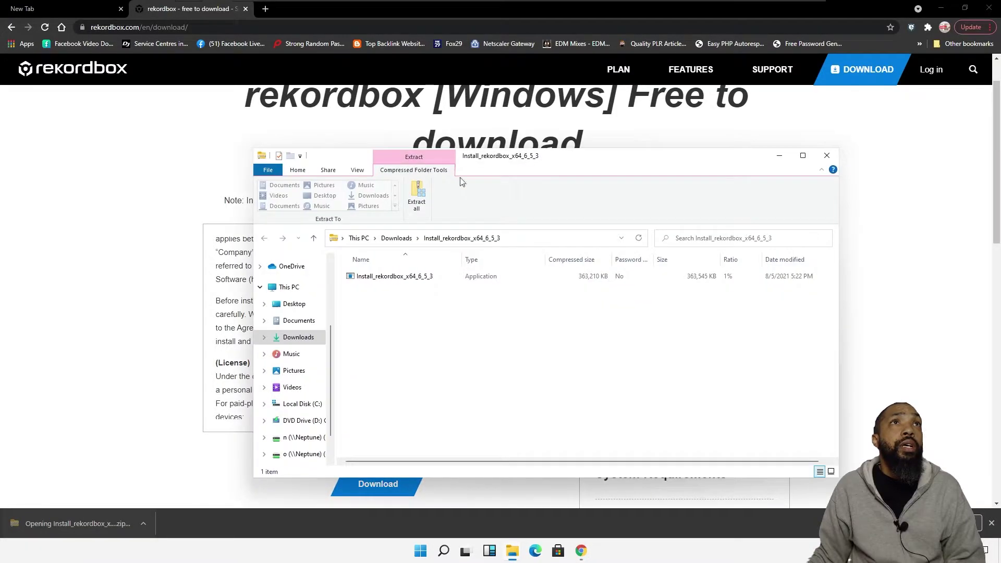
left_click(943, 7)
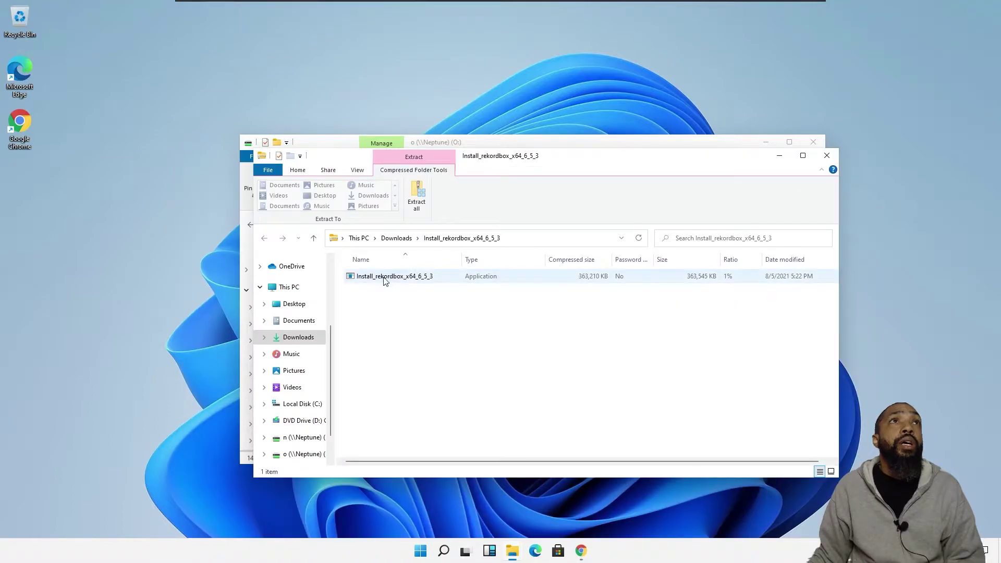
left_click_drag(386, 282, 39, 317)
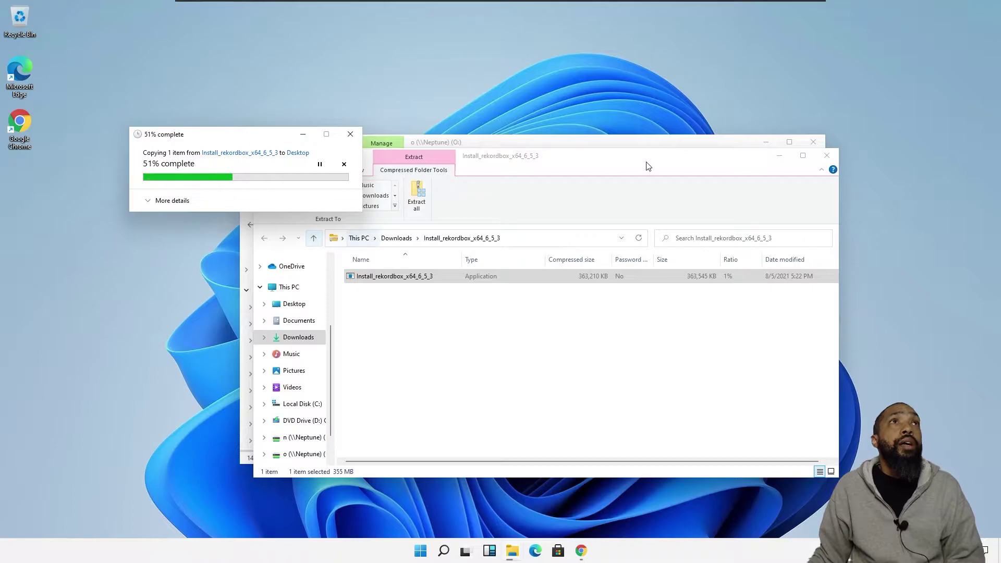
left_click(834, 159)
left_click(765, 144)
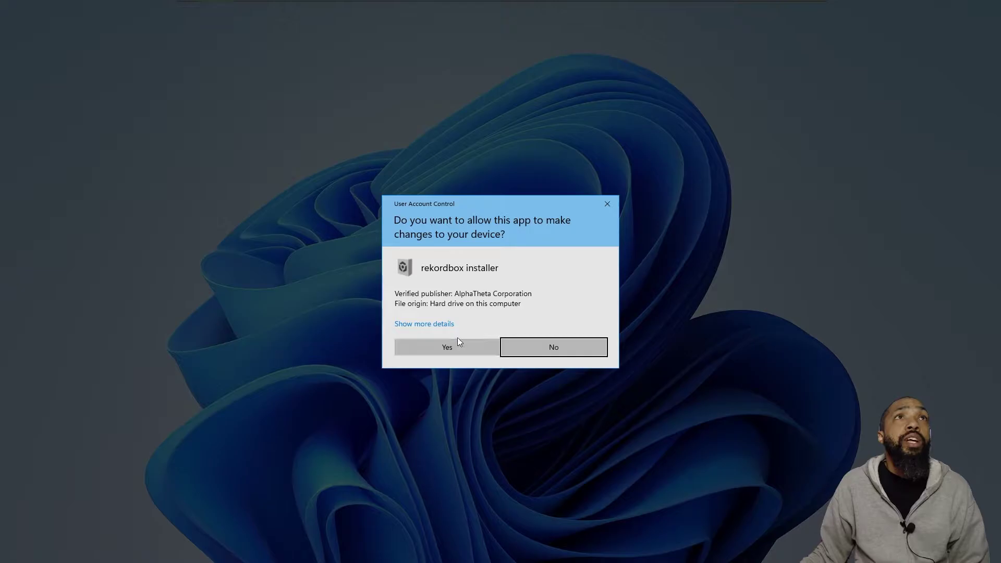
Step: Allow the rekordbox 6.5.3 installer, keep English, agree to the licence, and install to the default folder
left_click(458, 342)
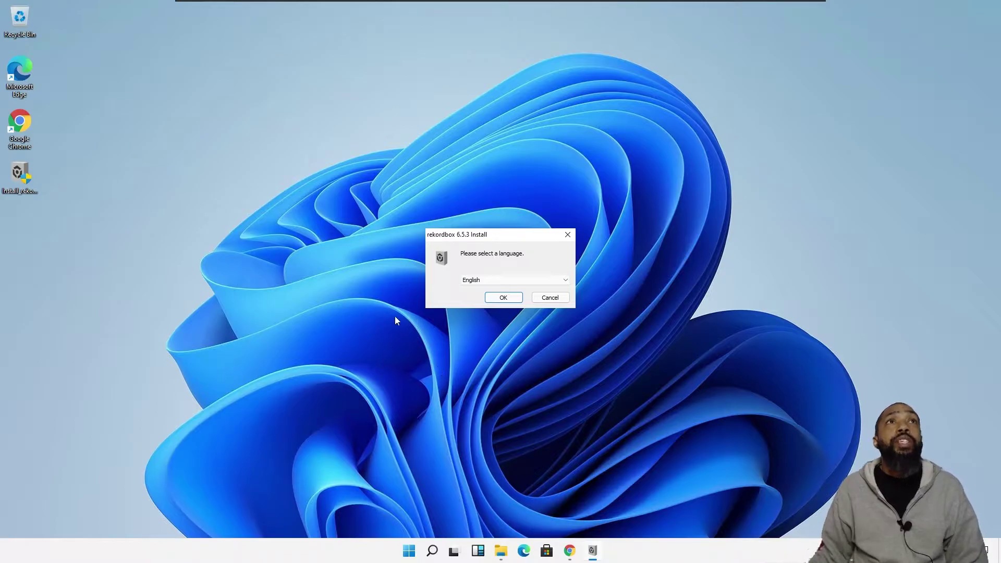
left_click(503, 297)
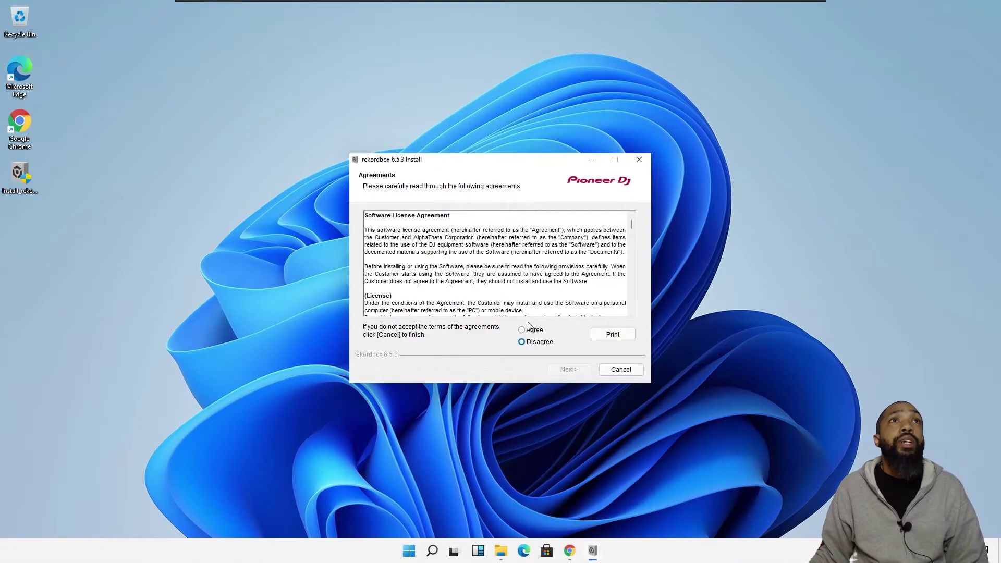
left_click(522, 329)
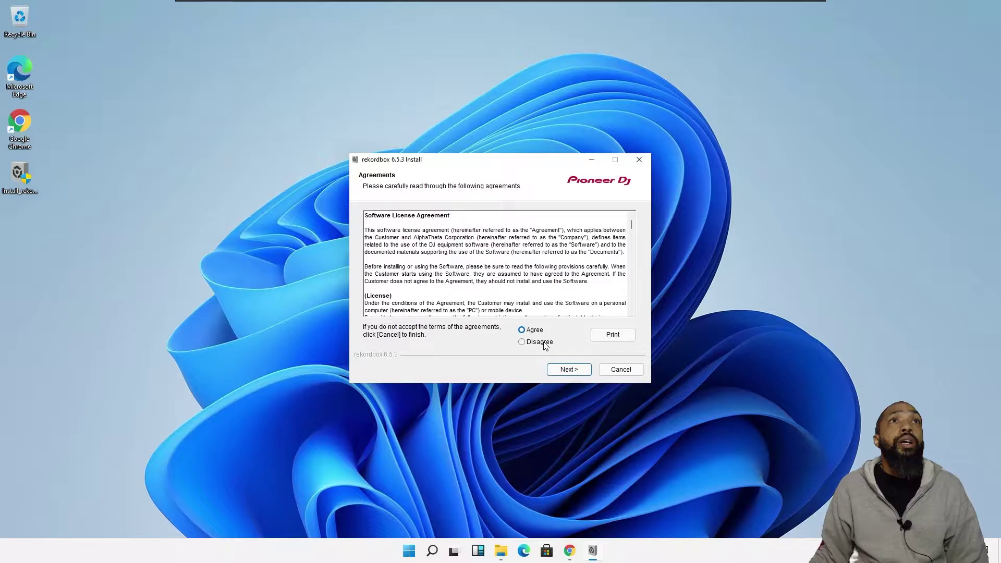
left_click(563, 370)
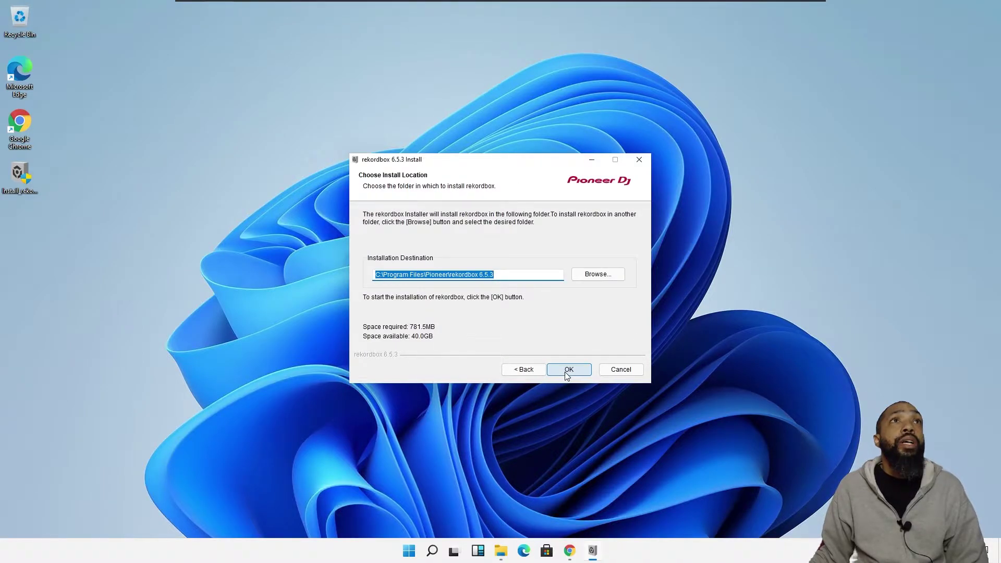
left_click(568, 372)
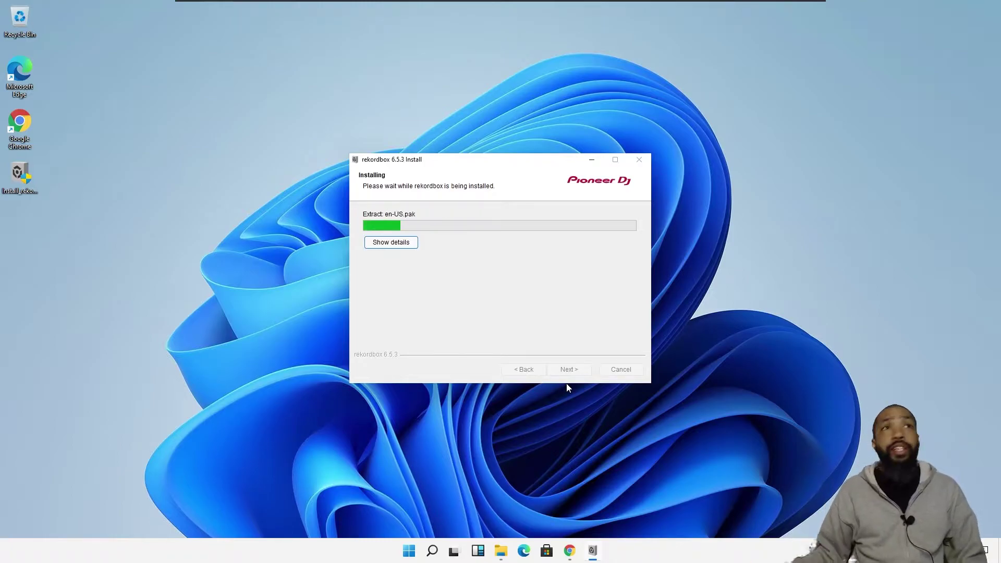
mouse_move(569, 559)
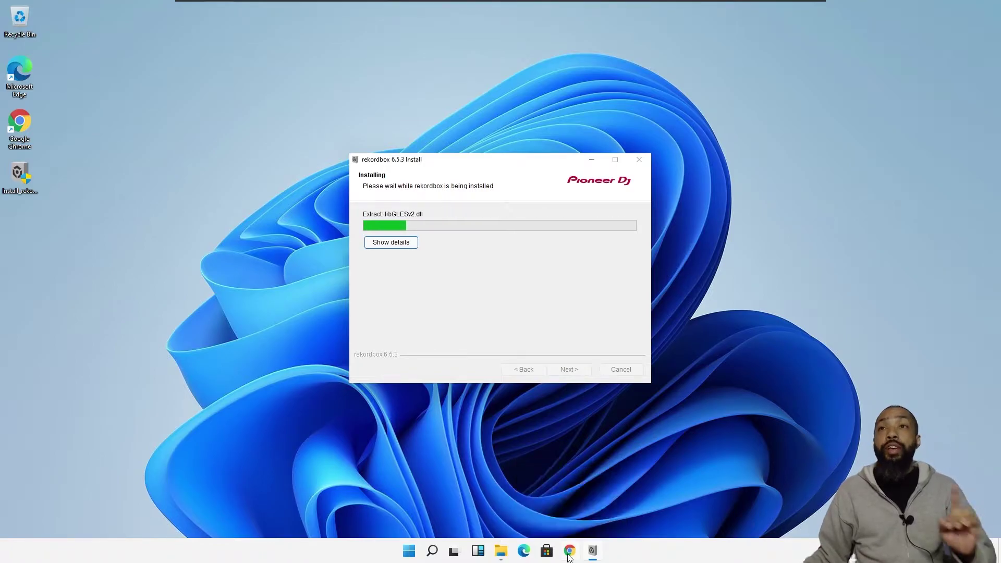
Step: In the browser, go to hearthis.at and open the producer's profile page
left_click(569, 555)
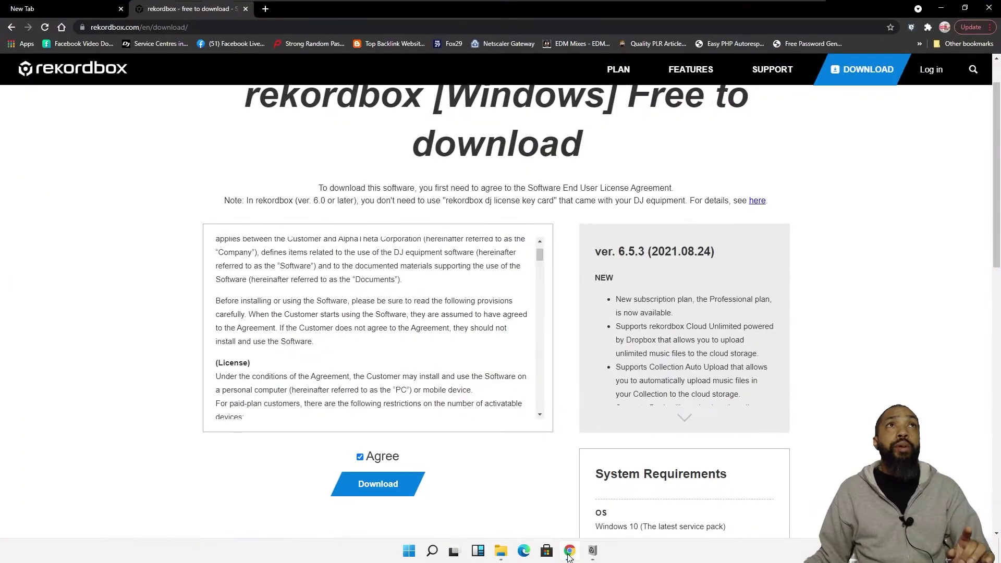
left_click(370, 24)
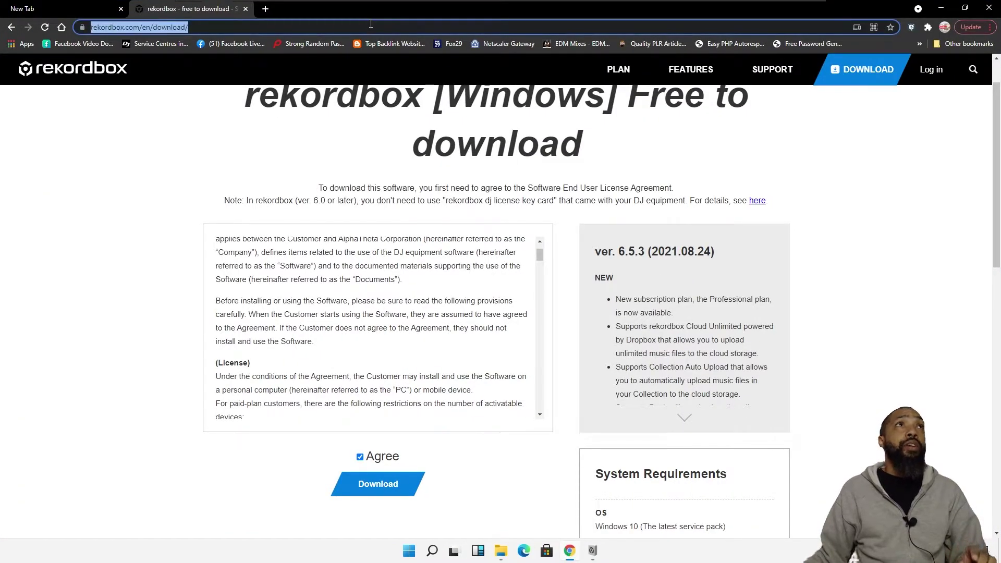
type("hear")
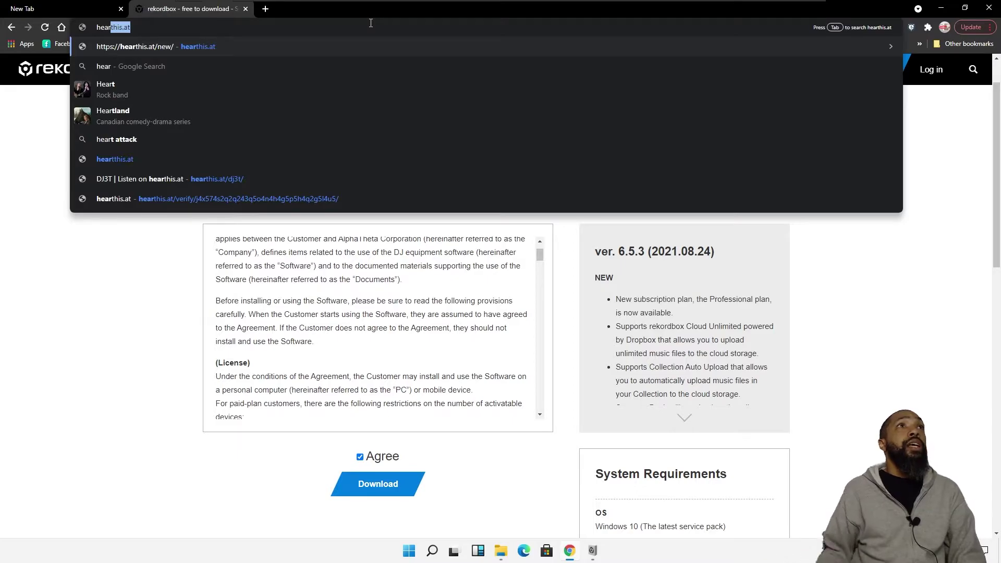
left_click(179, 179)
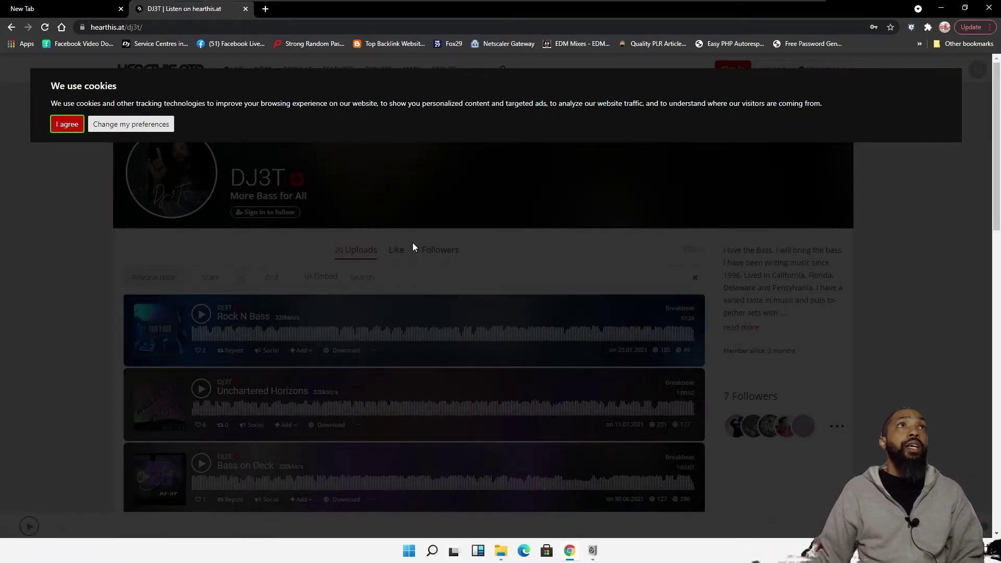
Step: Accept the site's cookies and scroll through the profile's Breakbeat uploads
left_click(66, 123)
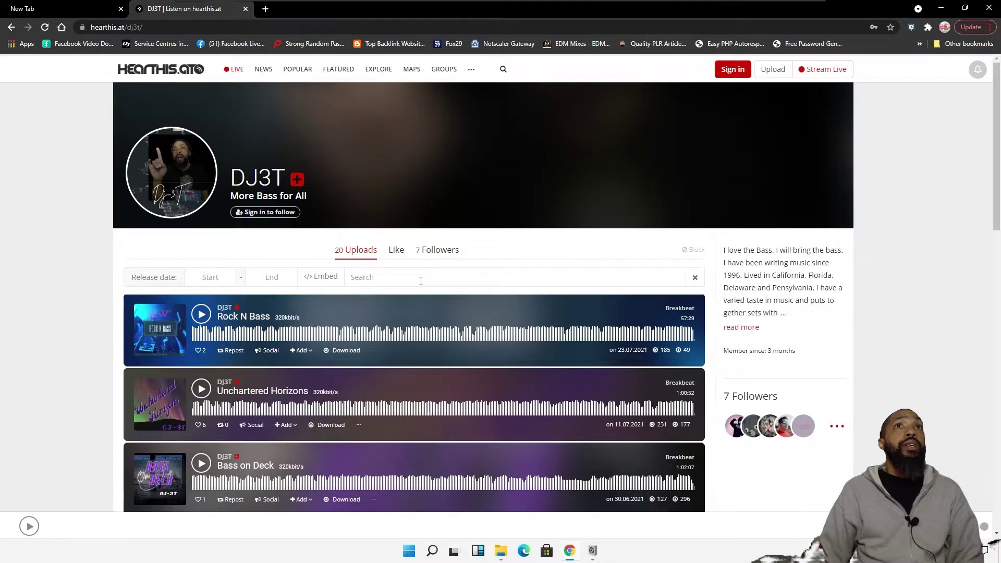
scroll(420, 281, "down", 2)
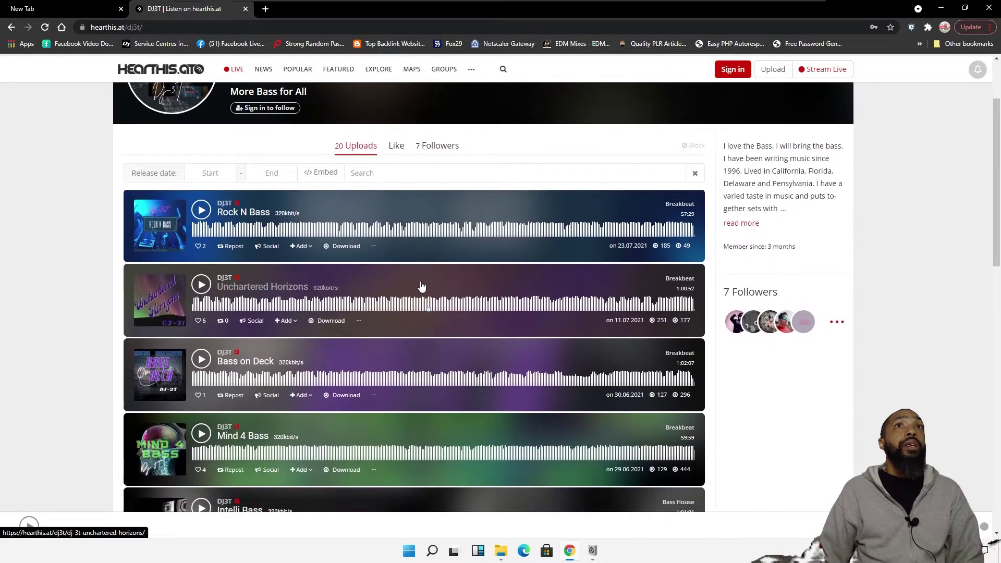
scroll(252, 259, "up", 2)
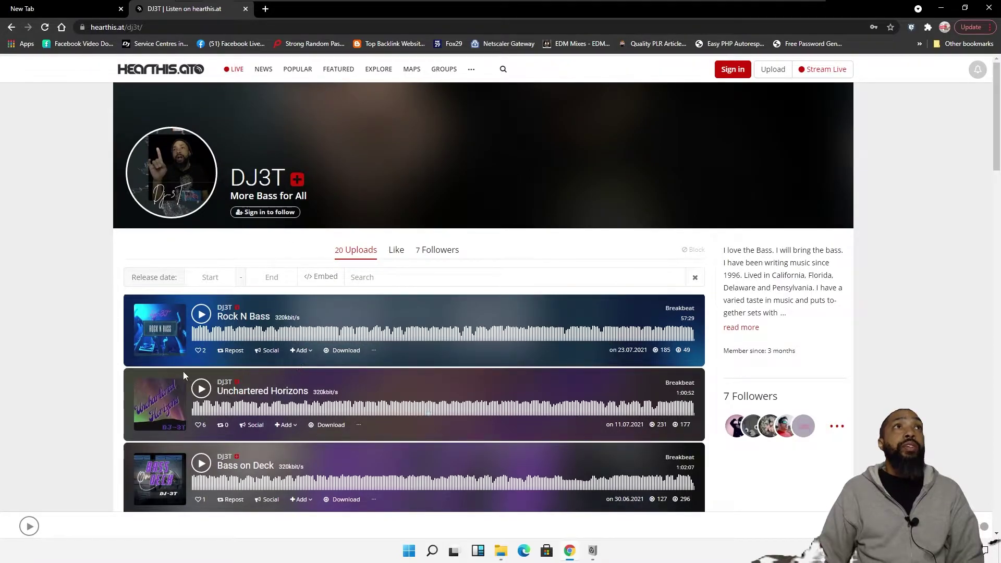
scroll(244, 330, "down", 2)
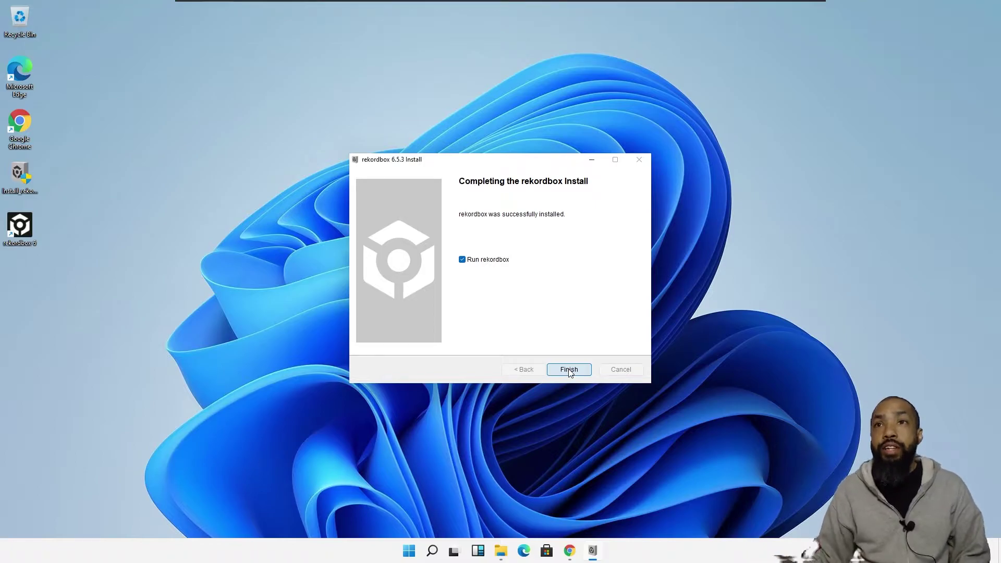
Step: Finish setup with Run rekordbox ticked, allow it, log in to the account, and confirm
left_click(569, 370)
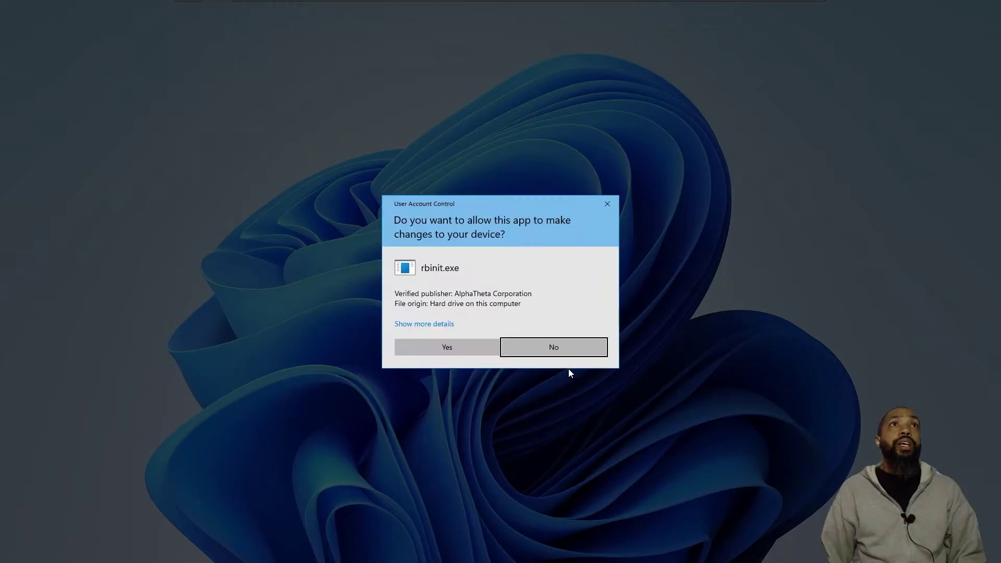
left_click(463, 347)
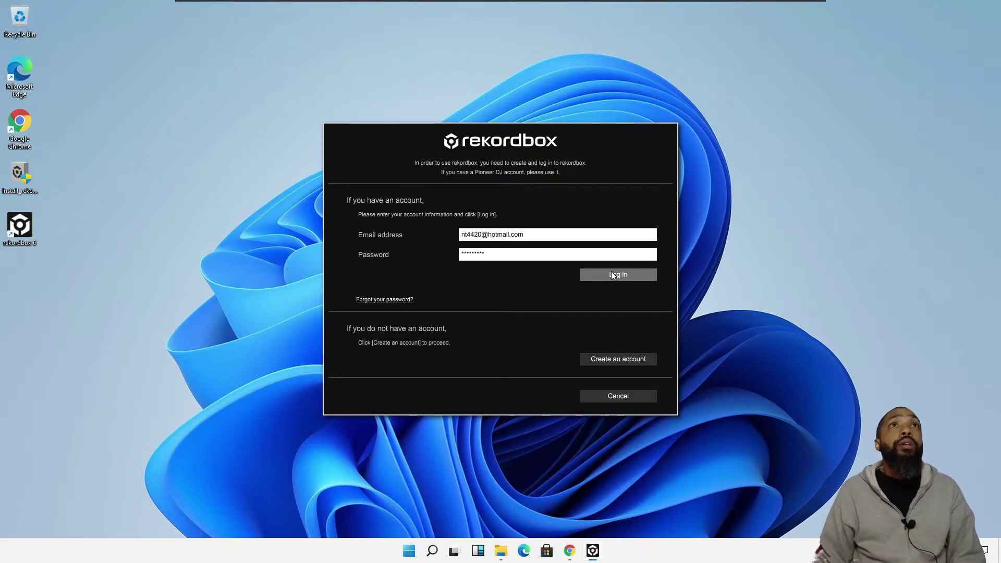
left_click(611, 271)
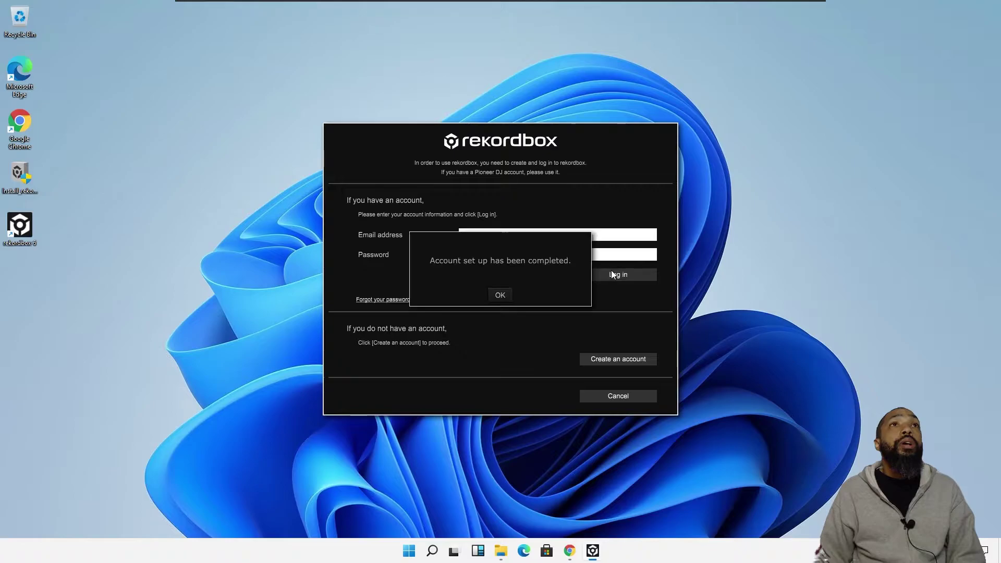
left_click(504, 298)
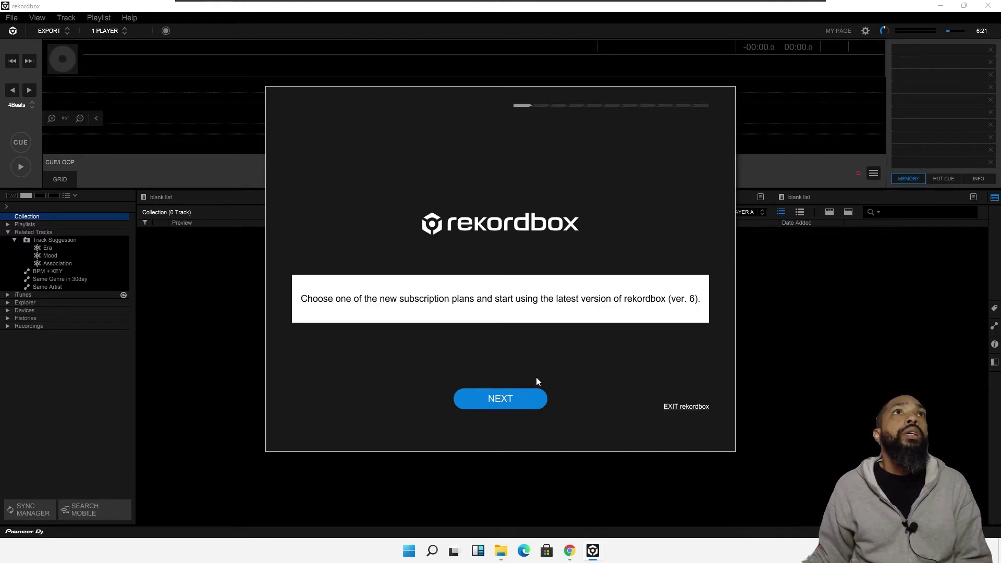
Step: Continue past the subscription introduction to the Choose your plan comparison
left_click(505, 402)
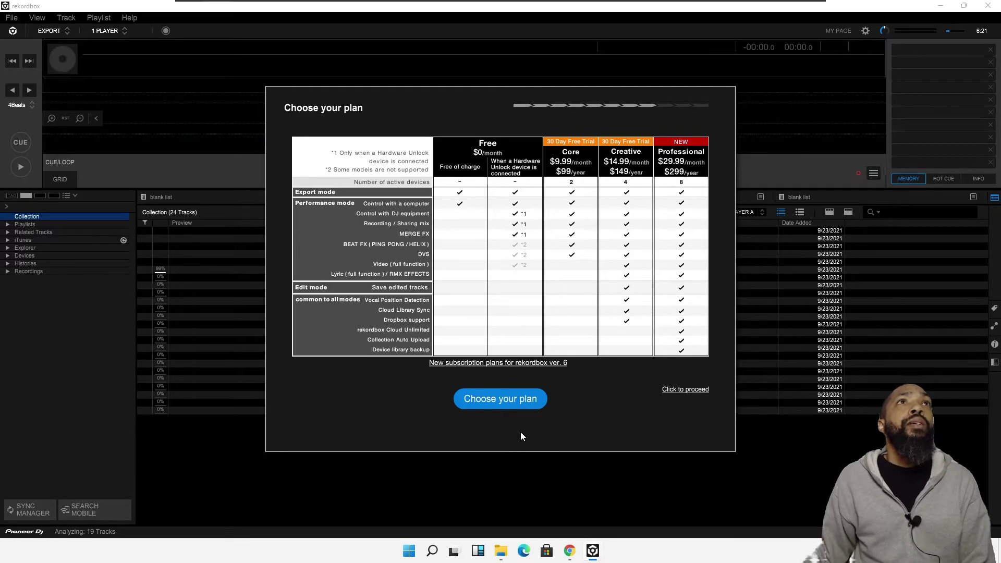
Step: Open the plan details link in Google Chrome to show the Plans & pricing page
left_click(509, 402)
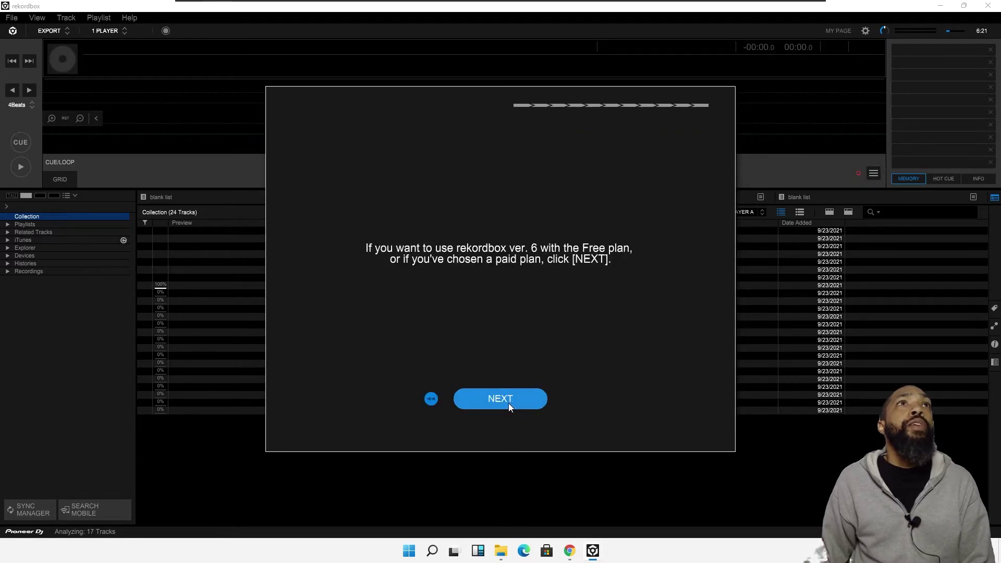
left_click(509, 403)
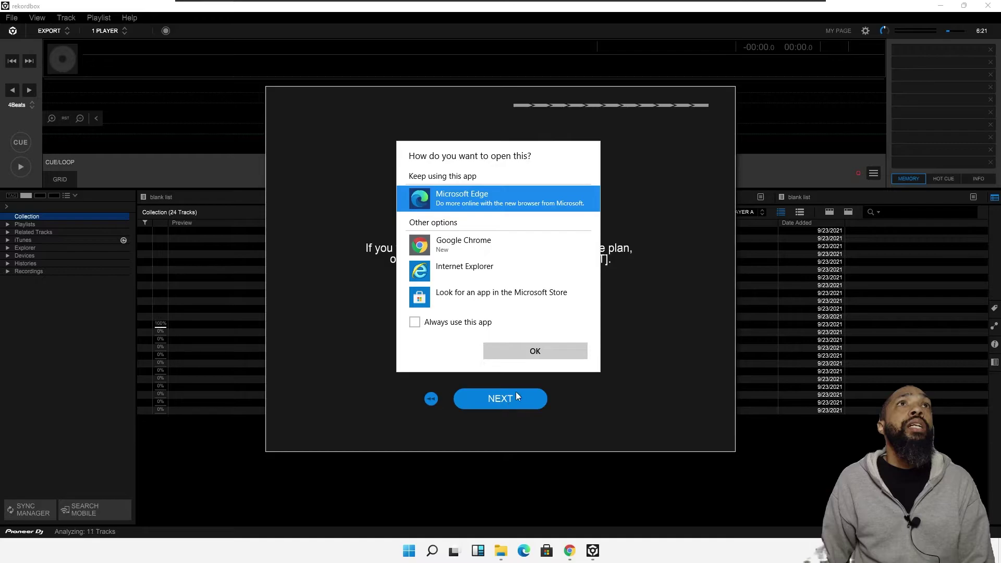
left_click(491, 245)
left_click(551, 352)
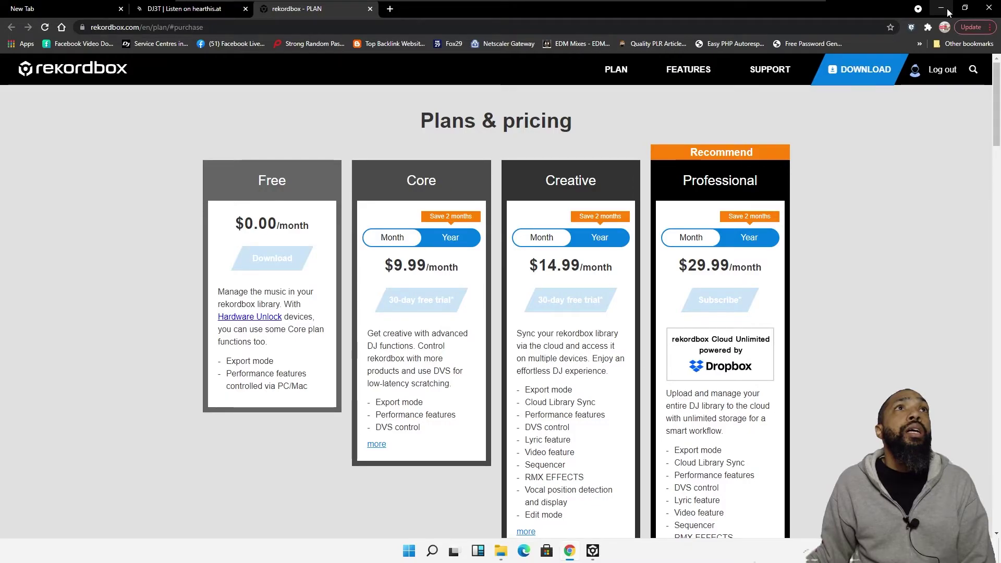
Step: Minimise Chrome, finish setup, confirm the PLAN tab shows Free Plan, and close MY PAGE
left_click(947, 8)
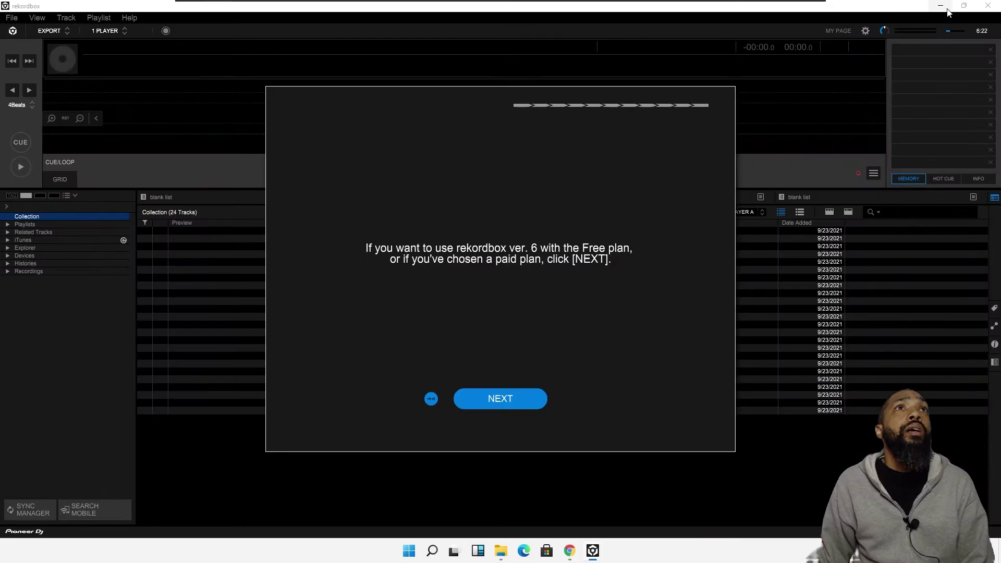
left_click(499, 402)
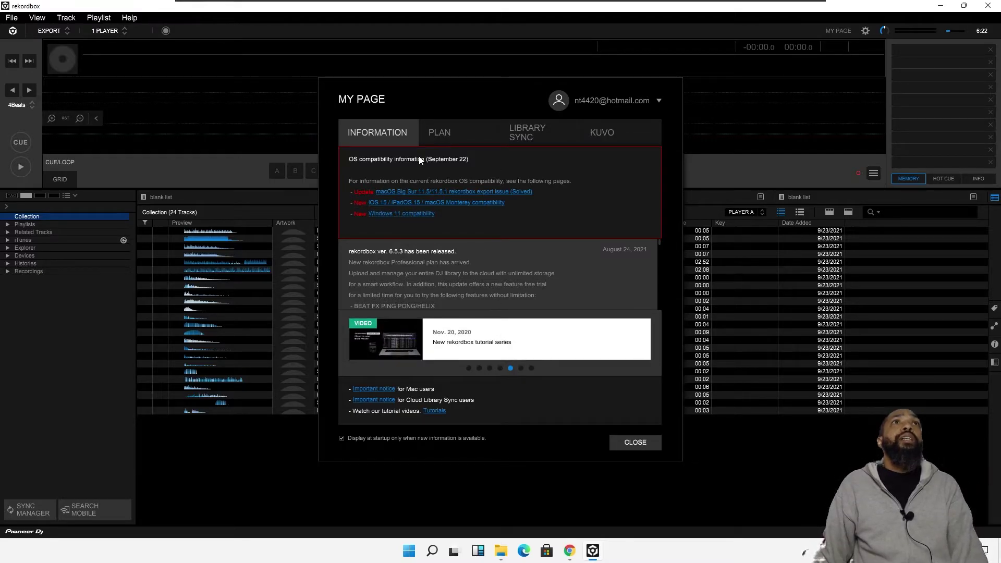
left_click(455, 131)
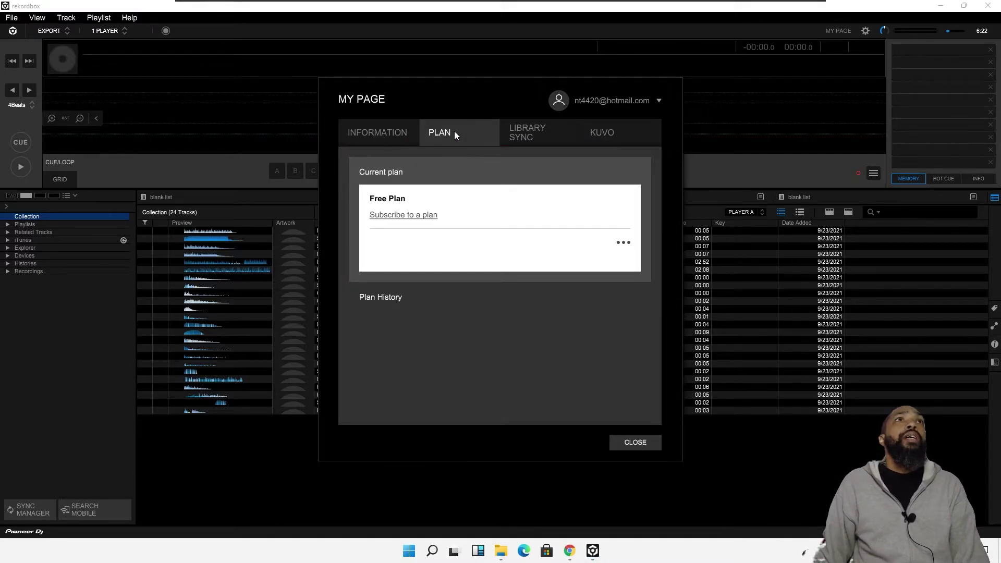
left_click(390, 131)
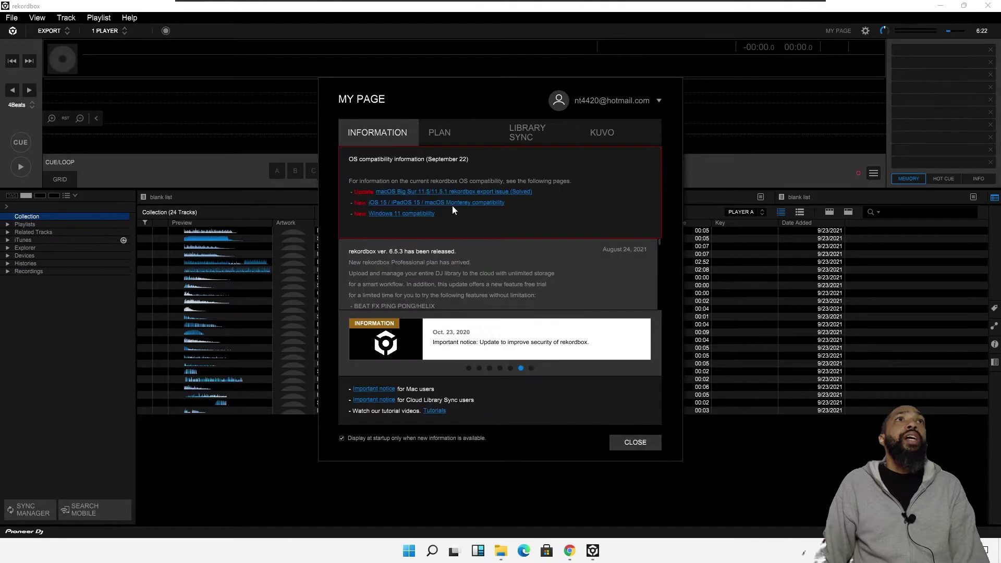
left_click(631, 444)
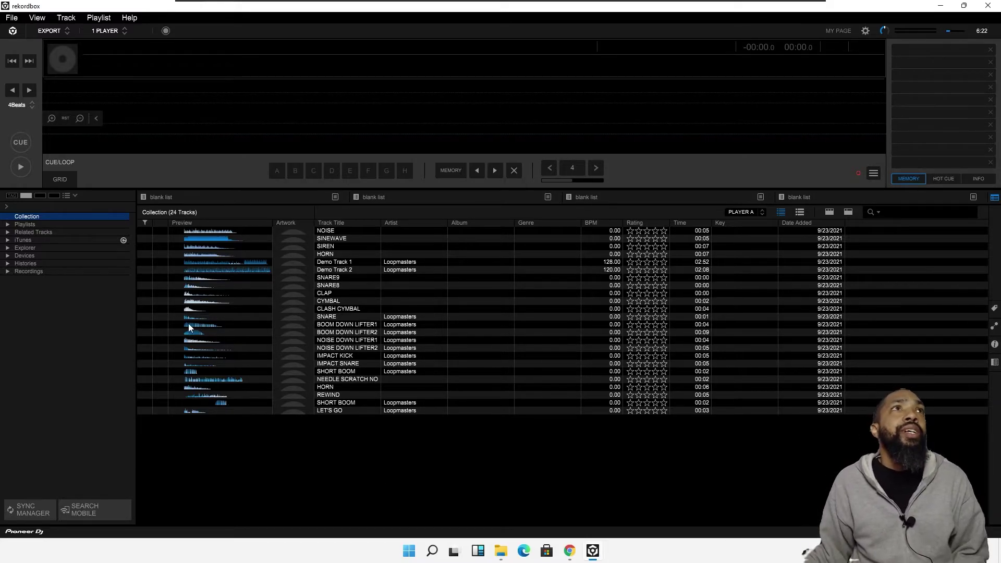
Step: Load BOOM DOWN LIFTER1 onto the deck, play it, and clear hot cue A
left_click(146, 325)
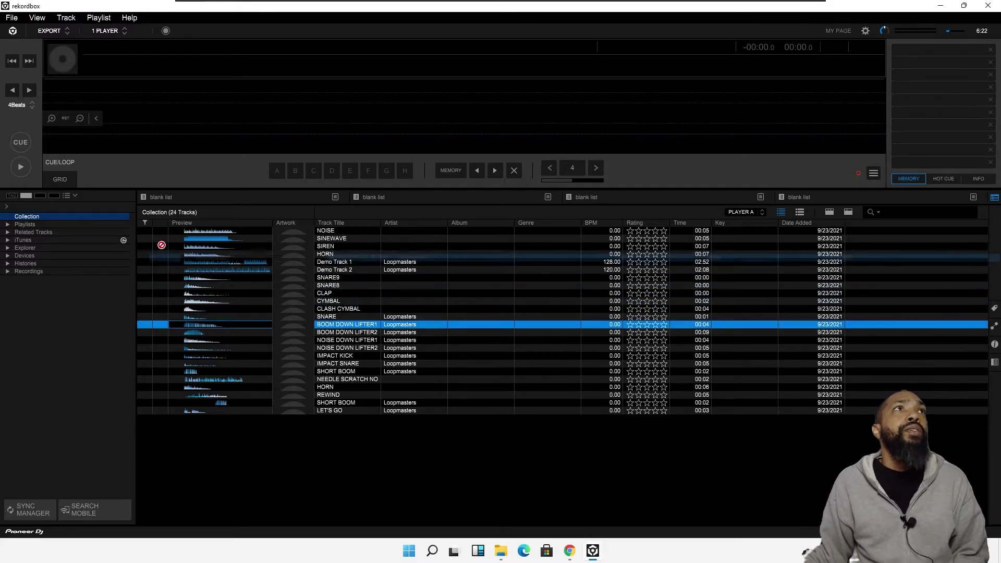
left_click_drag(162, 245, 108, 134)
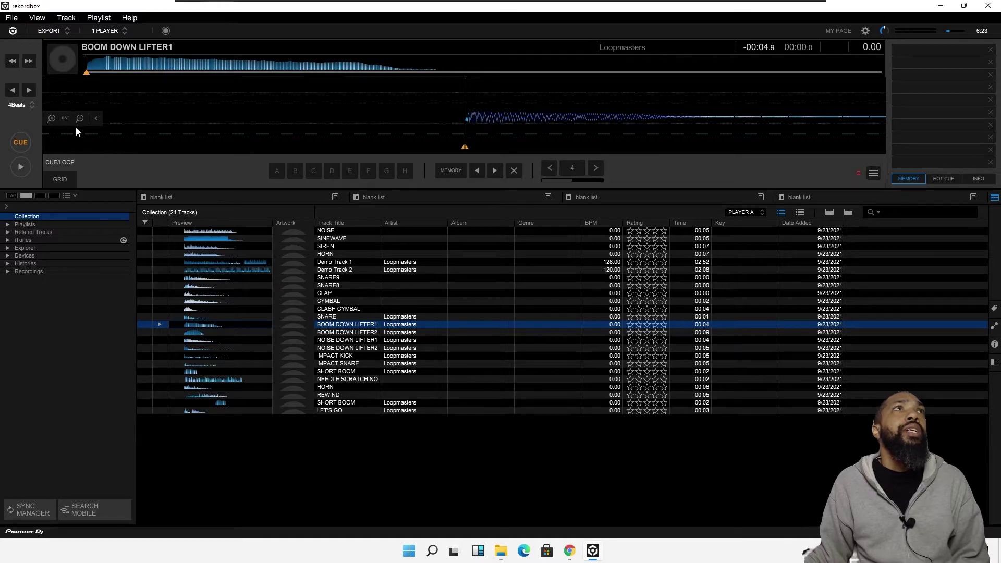
left_click(16, 166)
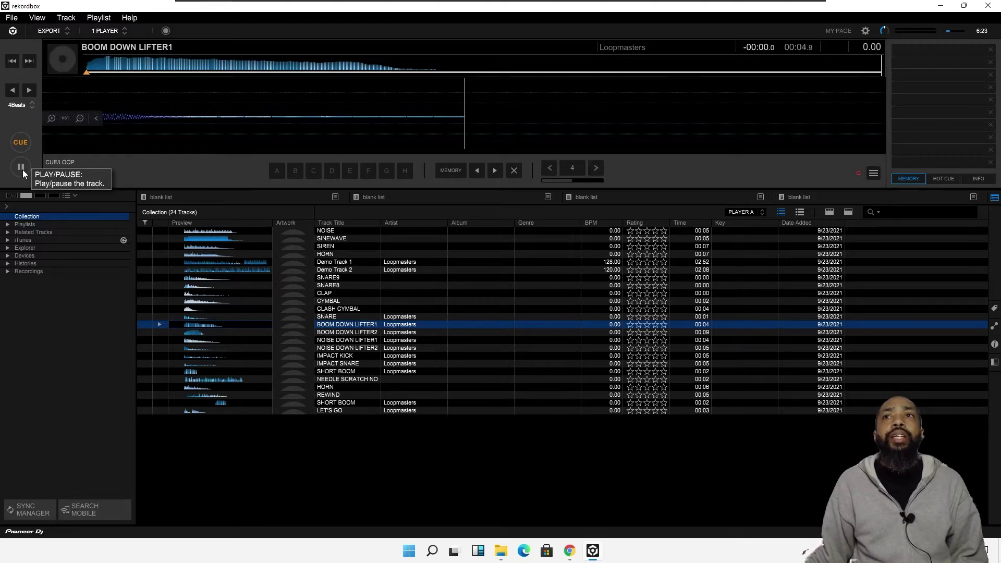
mouse_move(43, 171)
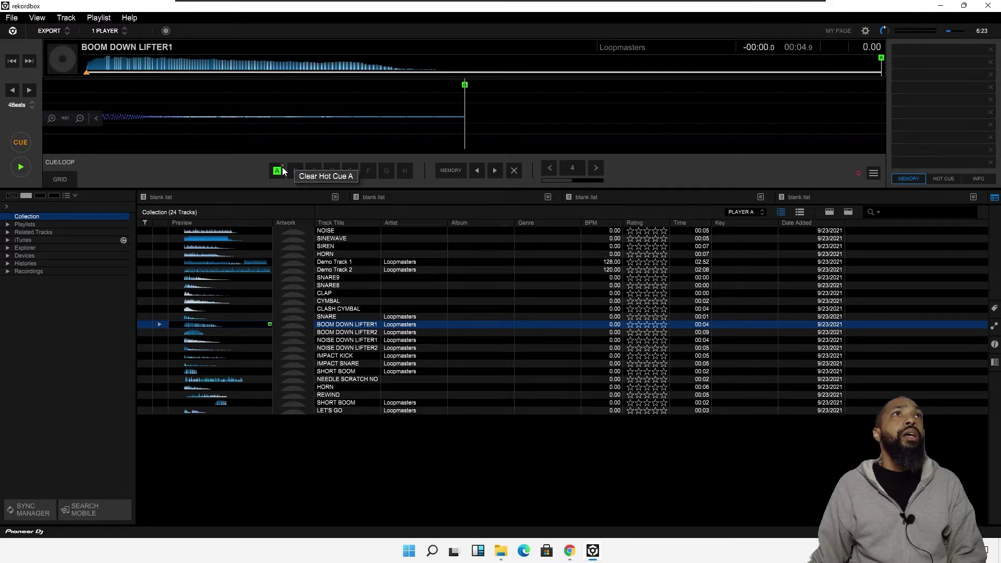
left_click(283, 168)
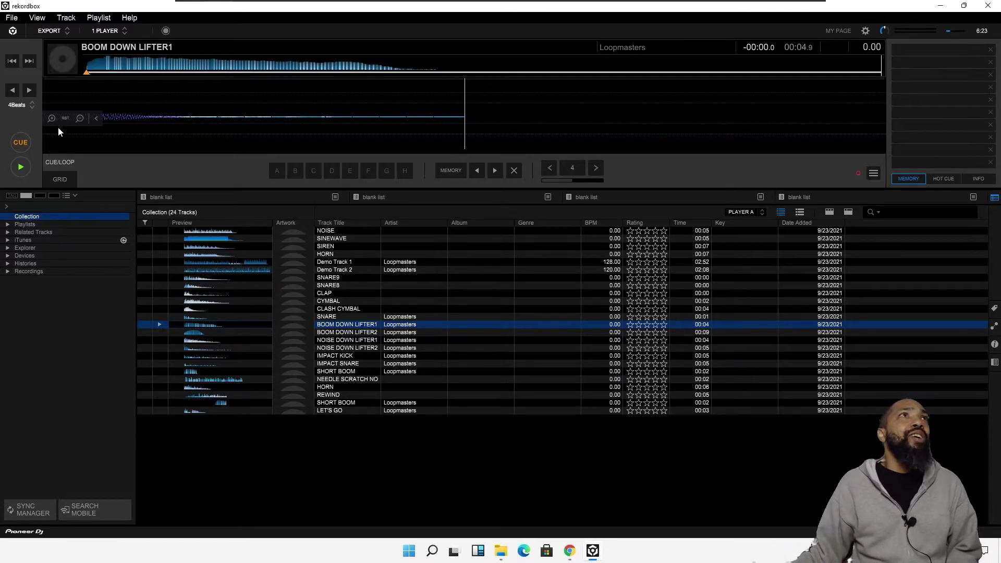
Step: Switch rekordbox to the 2 PLAYER layout and close the Windows Backup settings notification
left_click(119, 32)
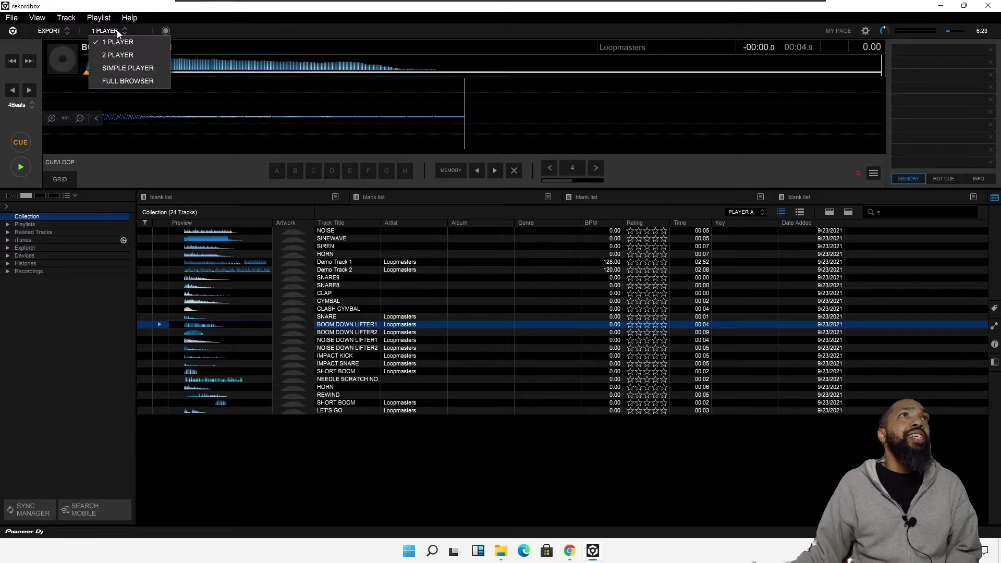
left_click(128, 51)
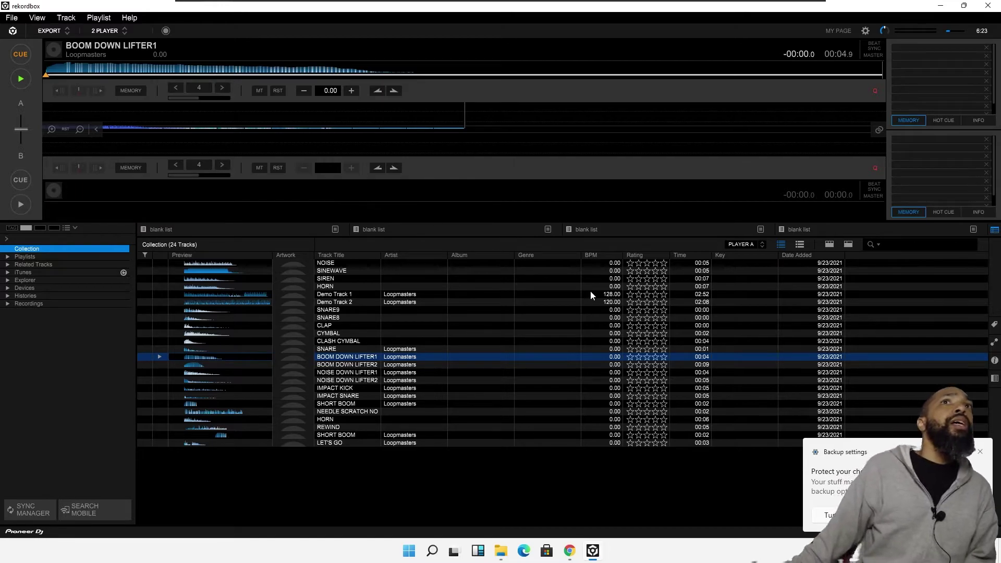
left_click(980, 452)
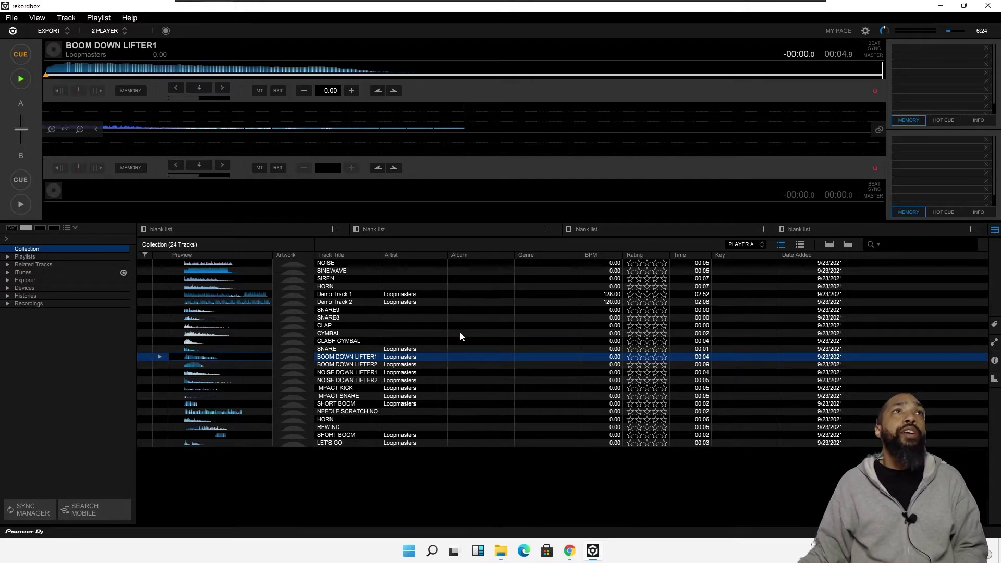
Step: Select all 24 demo tracks and remove them from the Collection, confirming the removal
left_click(363, 475)
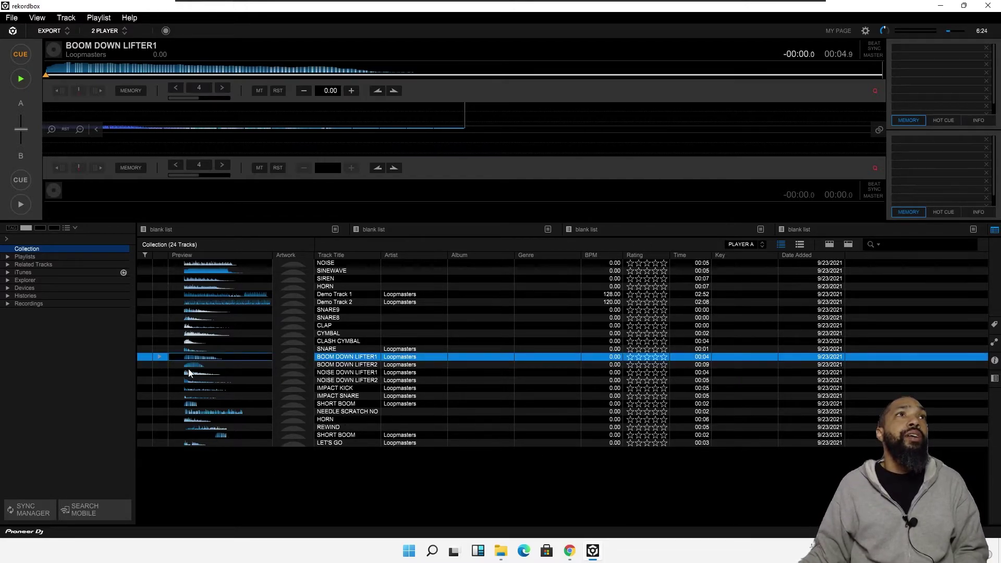
key("ctrl+a")
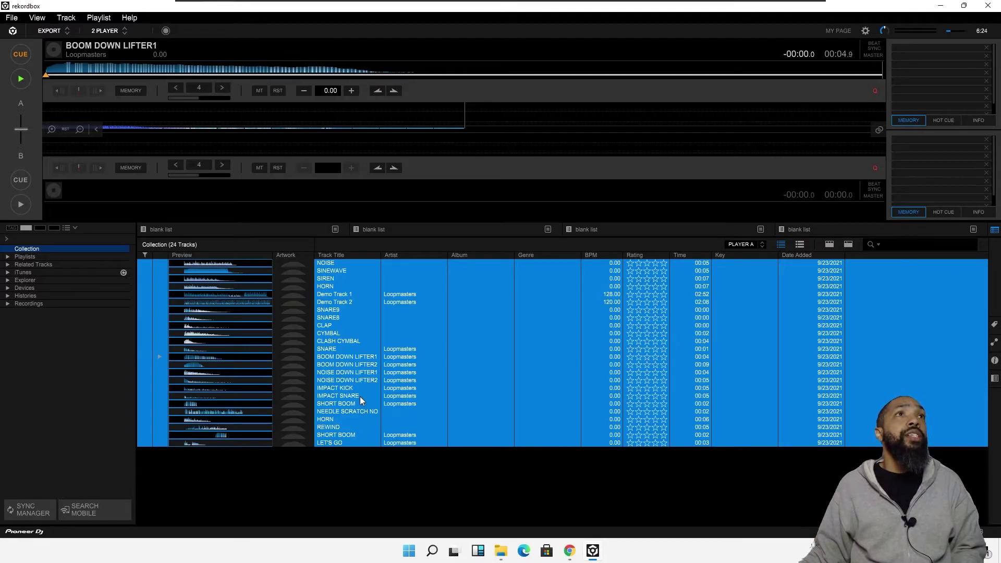
right_click(381, 390)
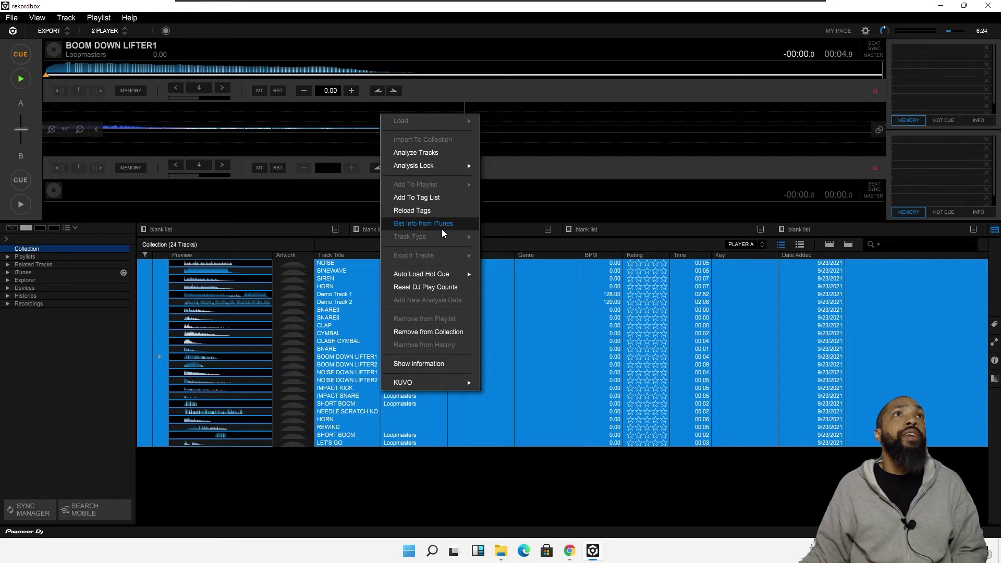
left_click(413, 334)
left_click(483, 308)
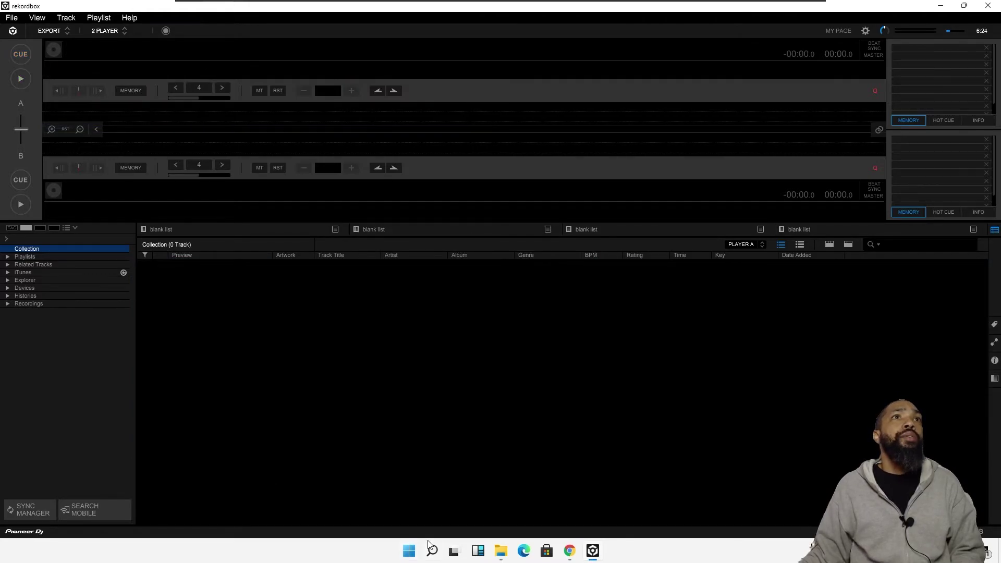
Step: Import Sidetracked-1bM2-c2 from O: > Psychotik Orbit Co > Rise of Dawn, accepting default analysis settings
left_click(500, 551)
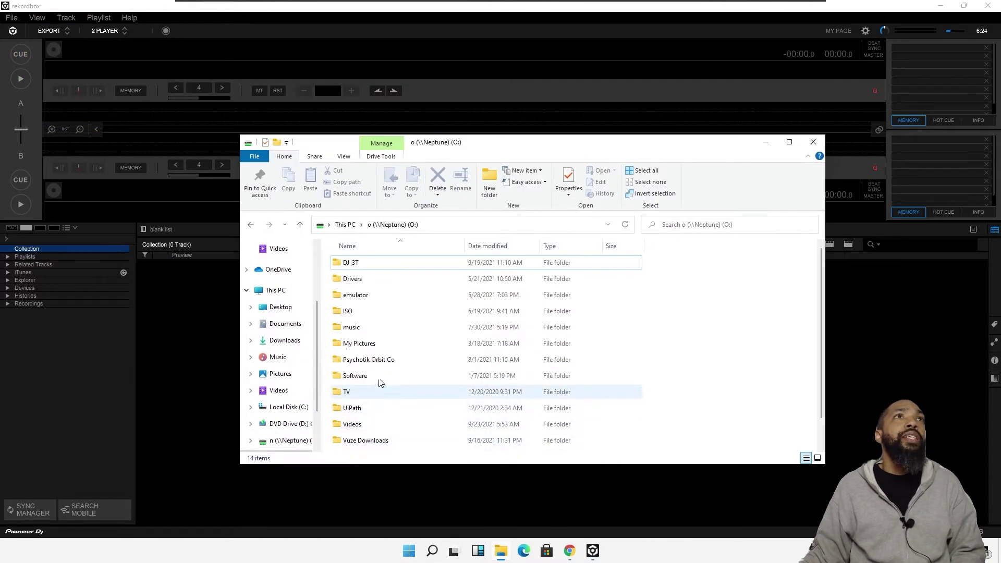
double_click(367, 360)
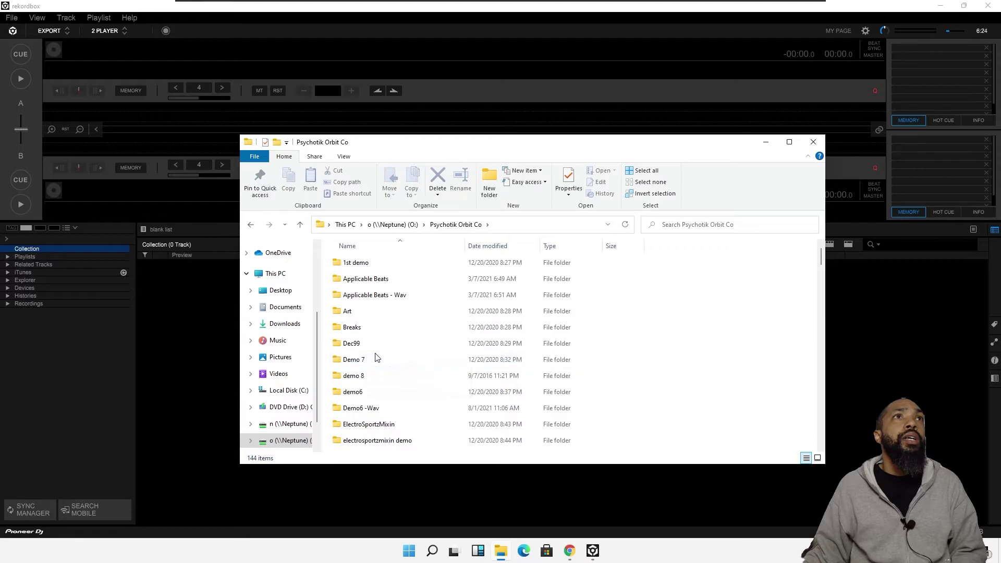
scroll(380, 368, "down", 1)
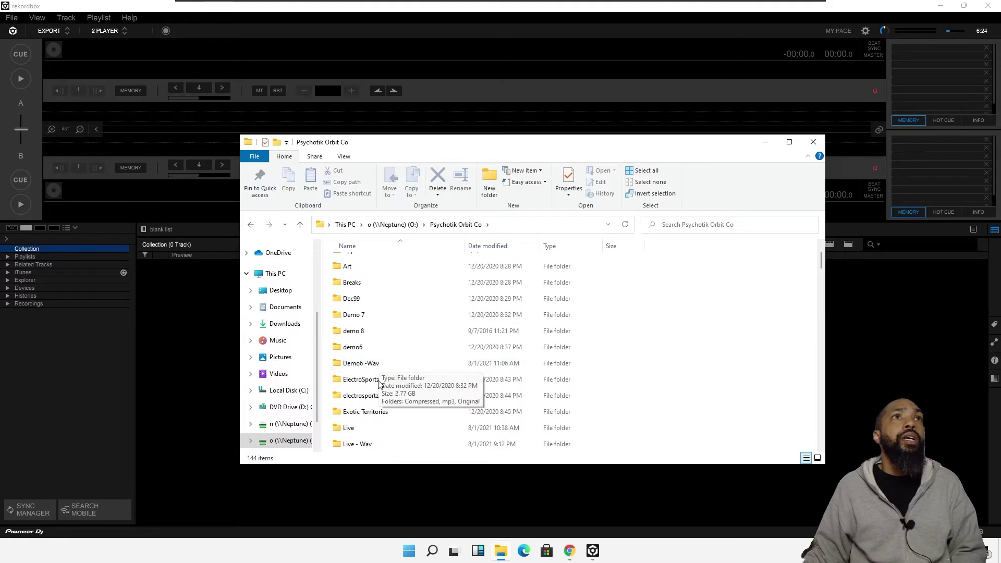
scroll(380, 383, "down", 1)
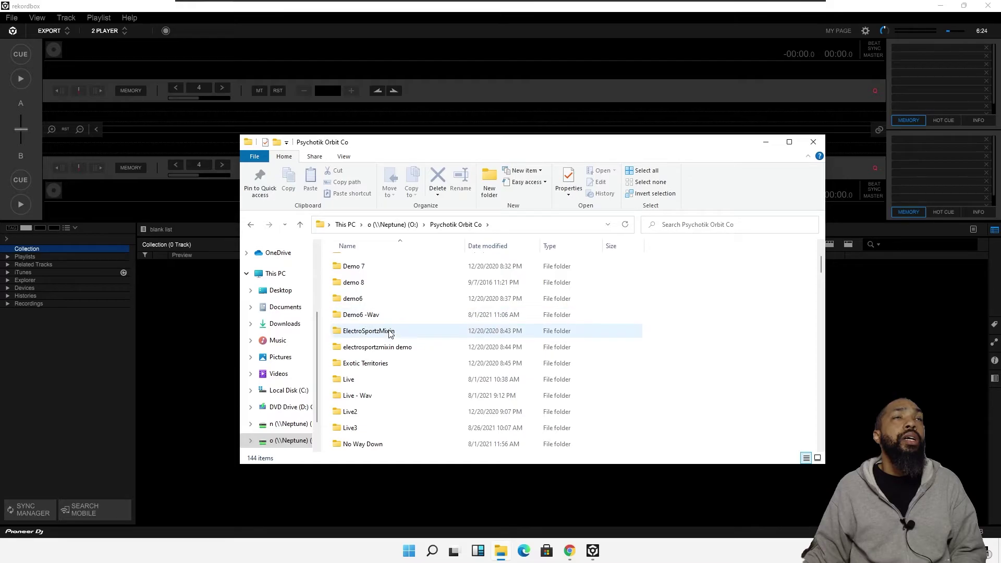
scroll(389, 338, "down", 1)
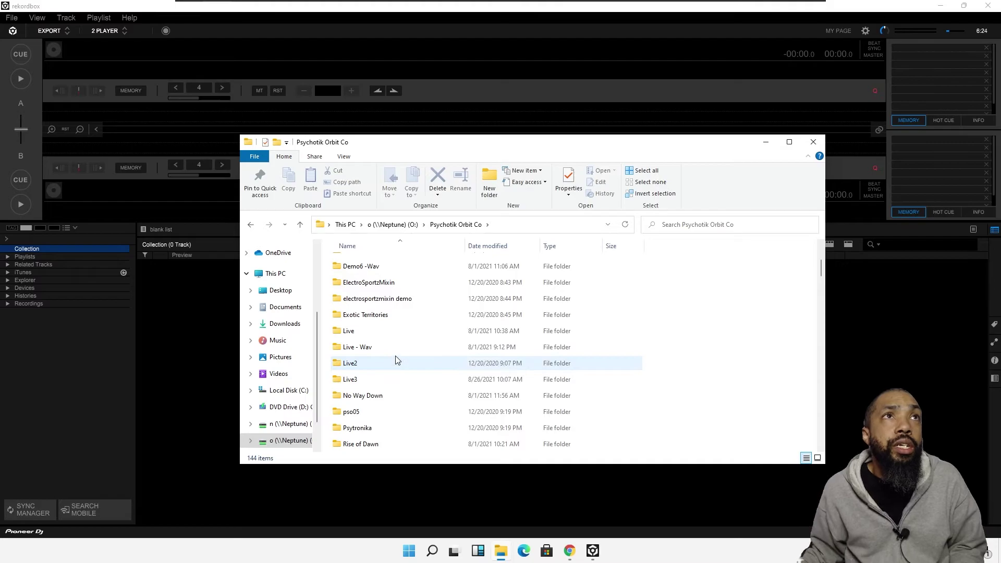
scroll(395, 359, "down", 1)
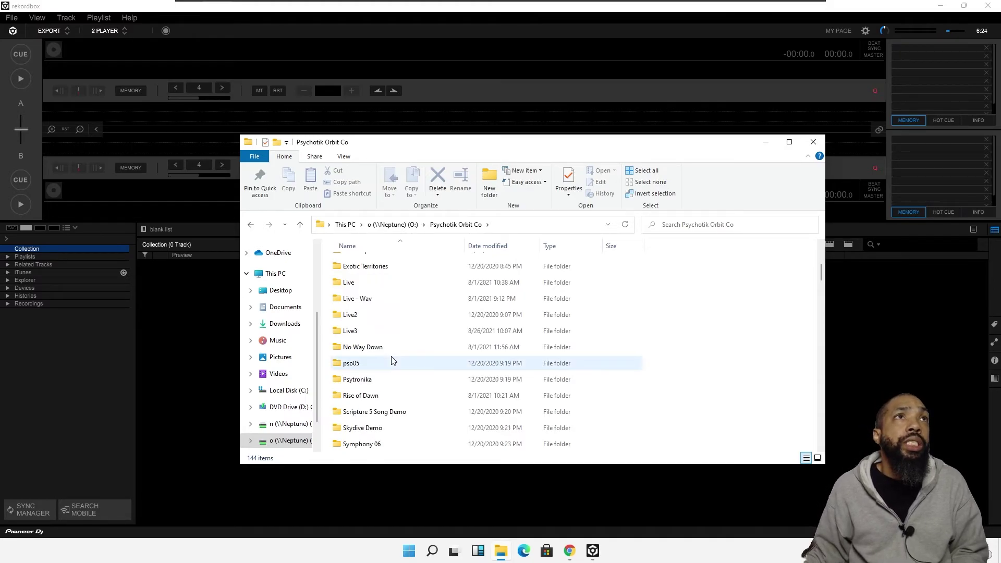
scroll(394, 361, "up", 1)
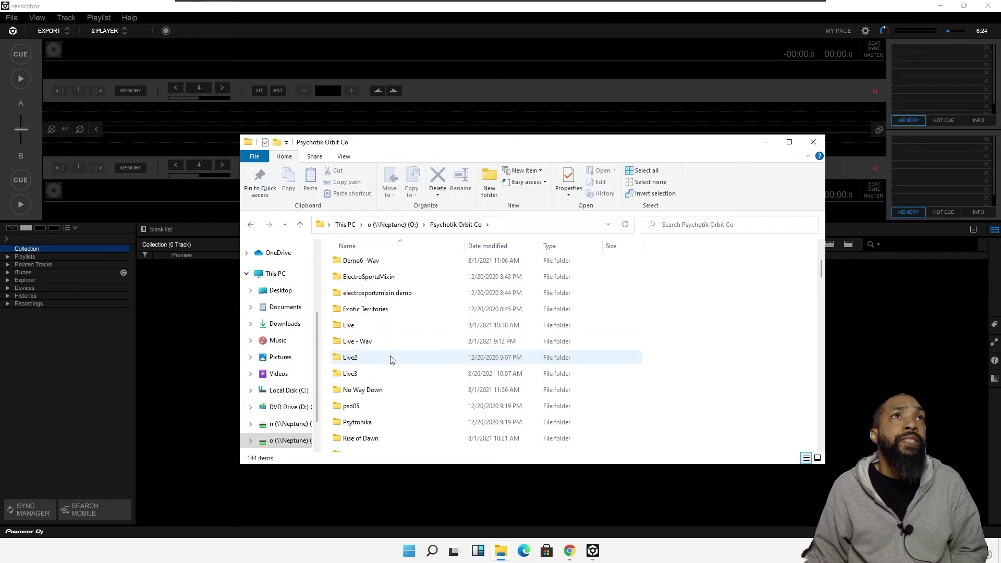
scroll(383, 382, "down", 1)
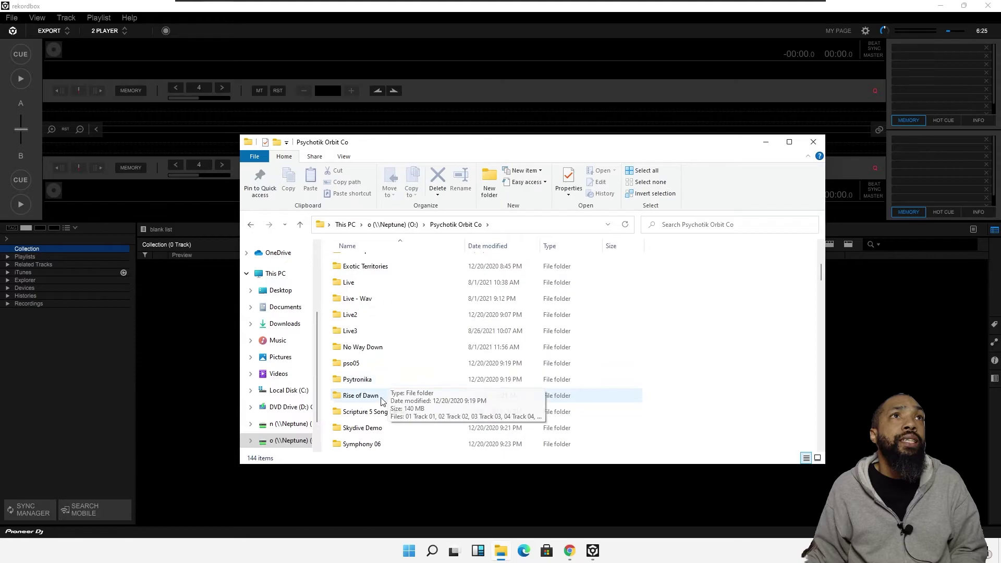
left_click(381, 400)
double_click(380, 399)
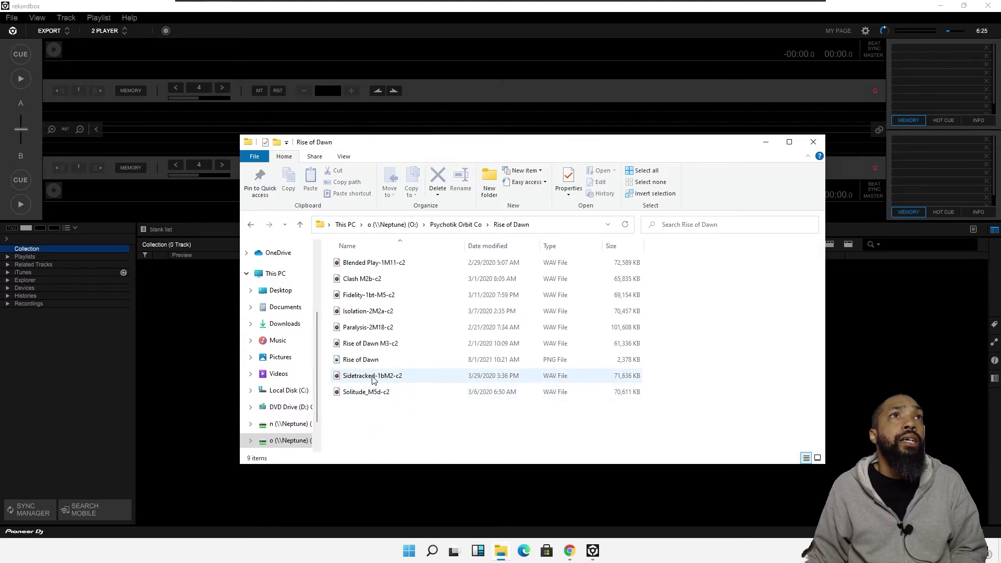
left_click_drag(372, 379, 194, 353)
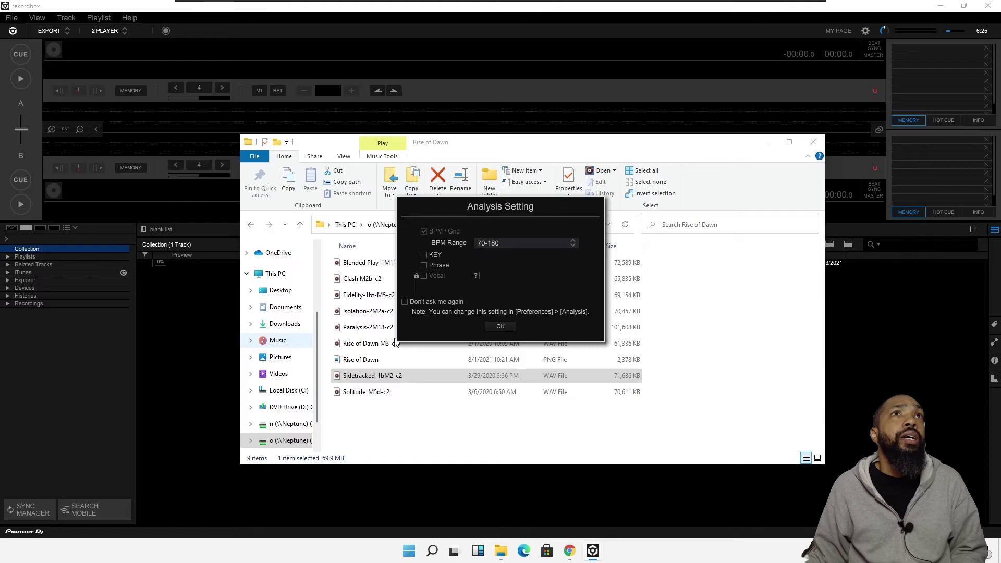
left_click(497, 326)
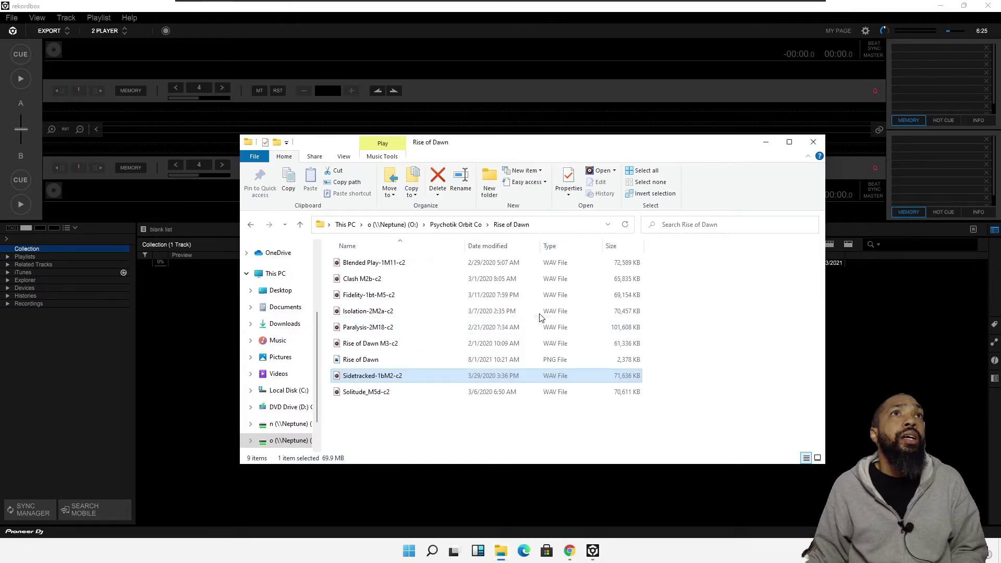
Step: Load Sidetracked-1bM2-c2 from the Collection onto deck B and then deck A
left_click(767, 142)
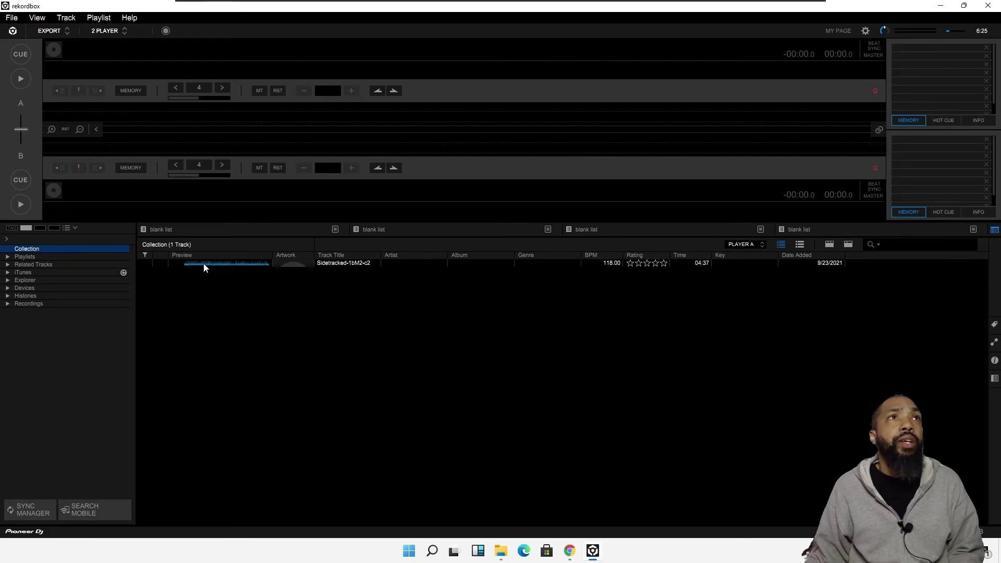
left_click_drag(203, 264, 127, 195)
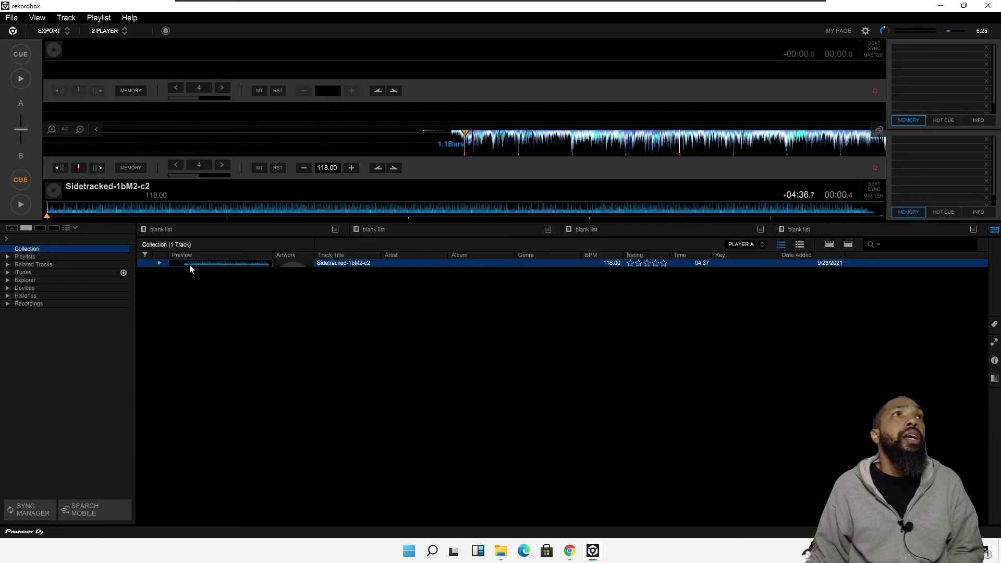
left_click_drag(183, 262, 131, 59)
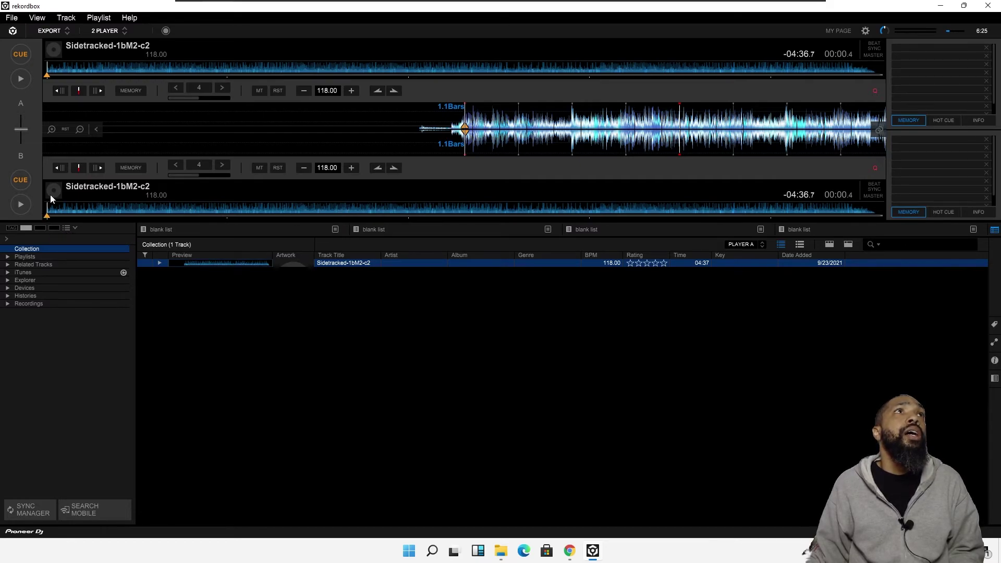
Step: Look through the 2 PLAYER layout dropdown and the View and Help menus
left_click(111, 32)
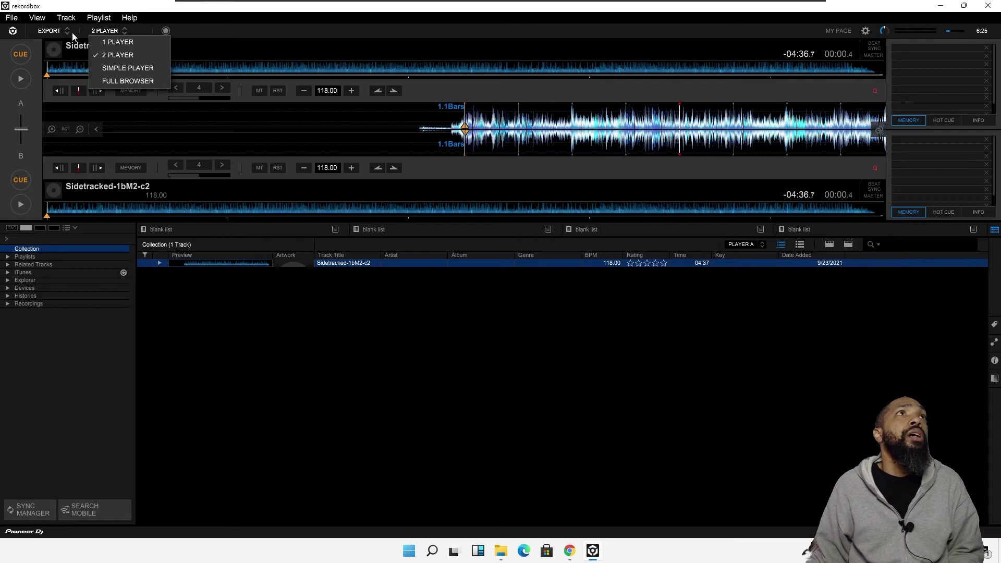
left_click(41, 19)
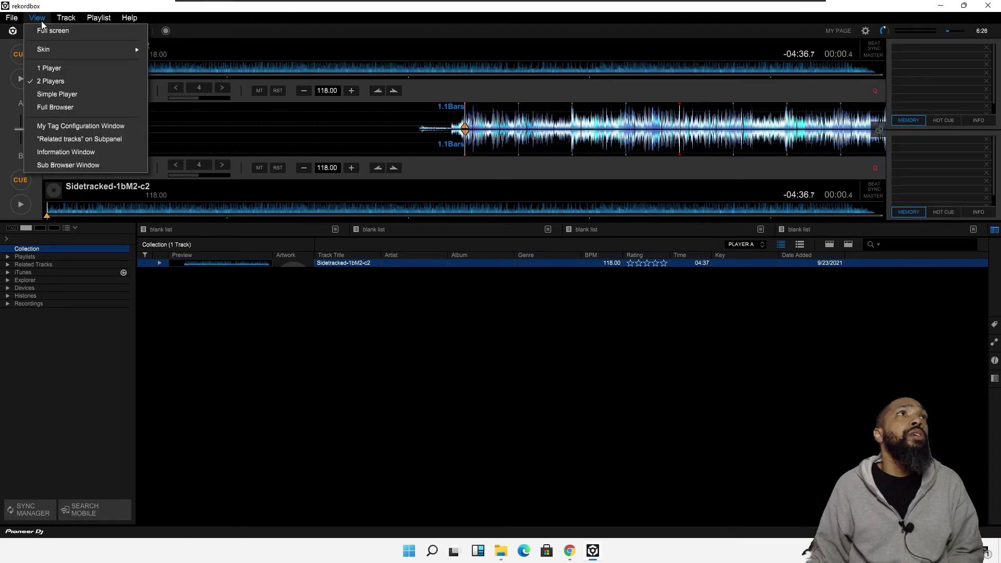
mouse_move(51, 48)
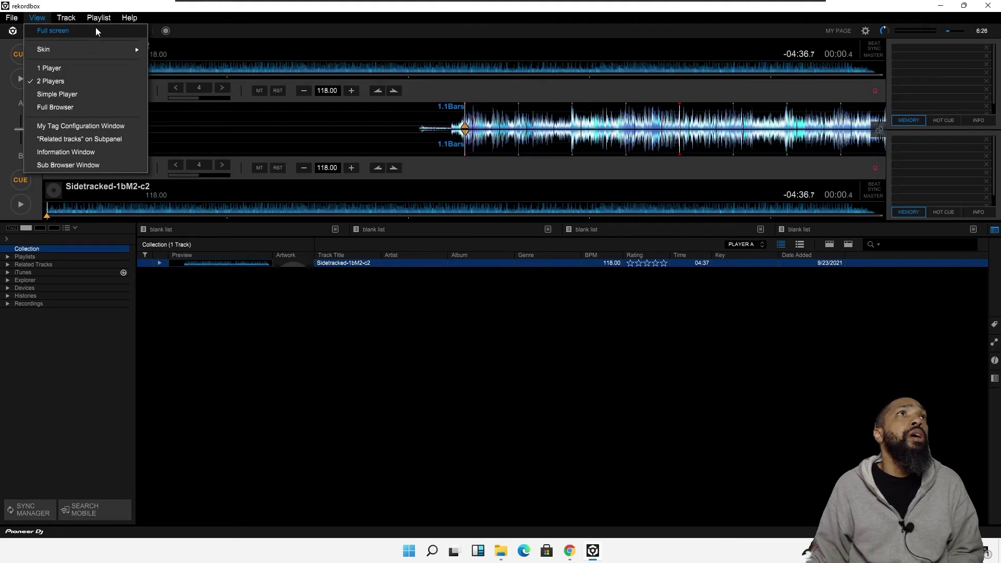
mouse_move(130, 18)
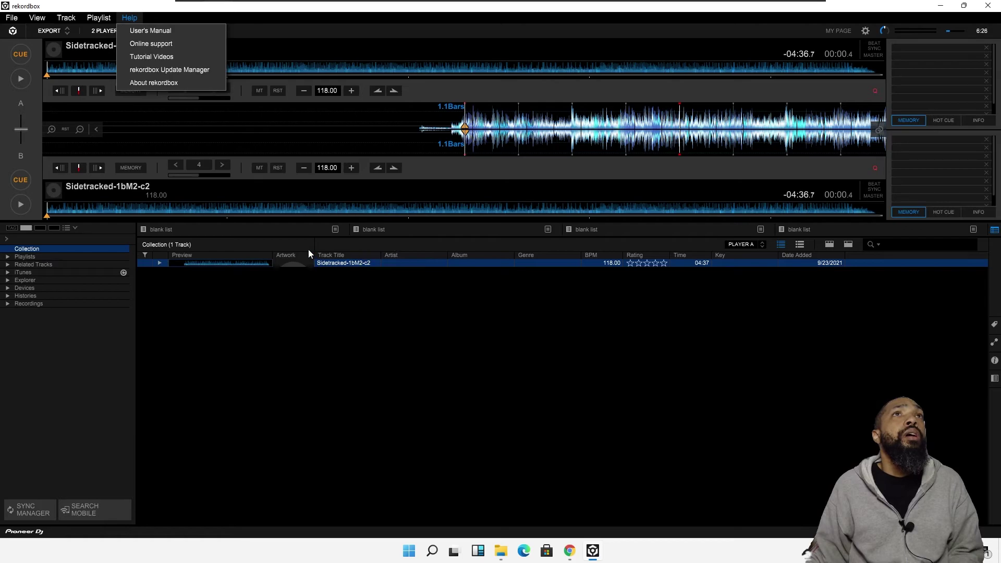
Step: Play deck A's track, set hot cue A at 00:23, and jump back to it twice
left_click(25, 80)
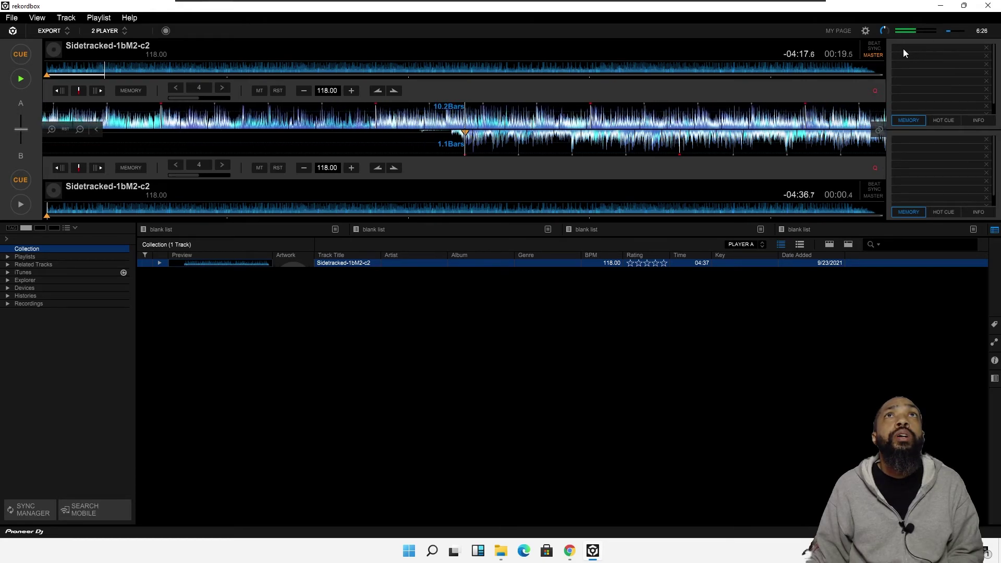
left_click(936, 122)
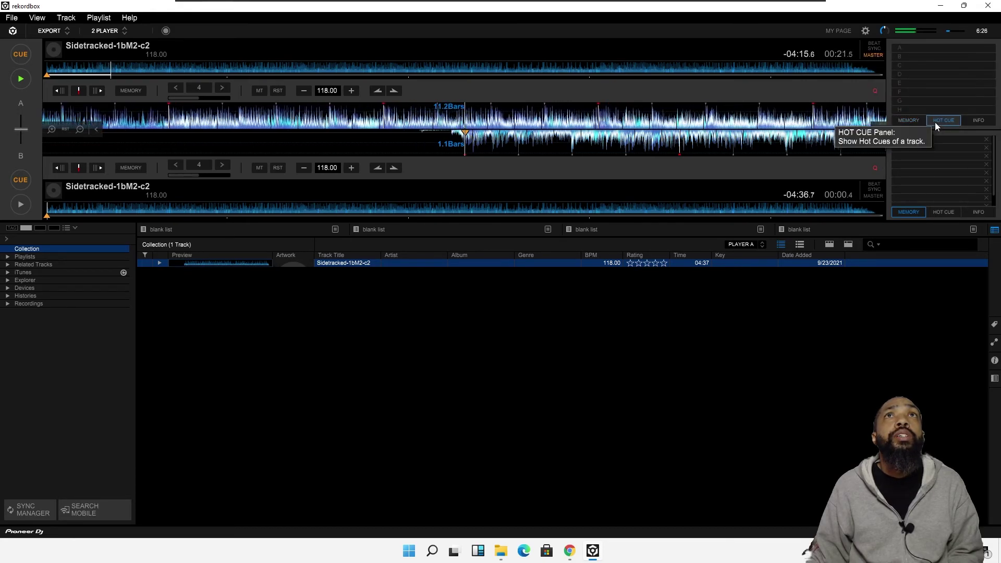
left_click(906, 51)
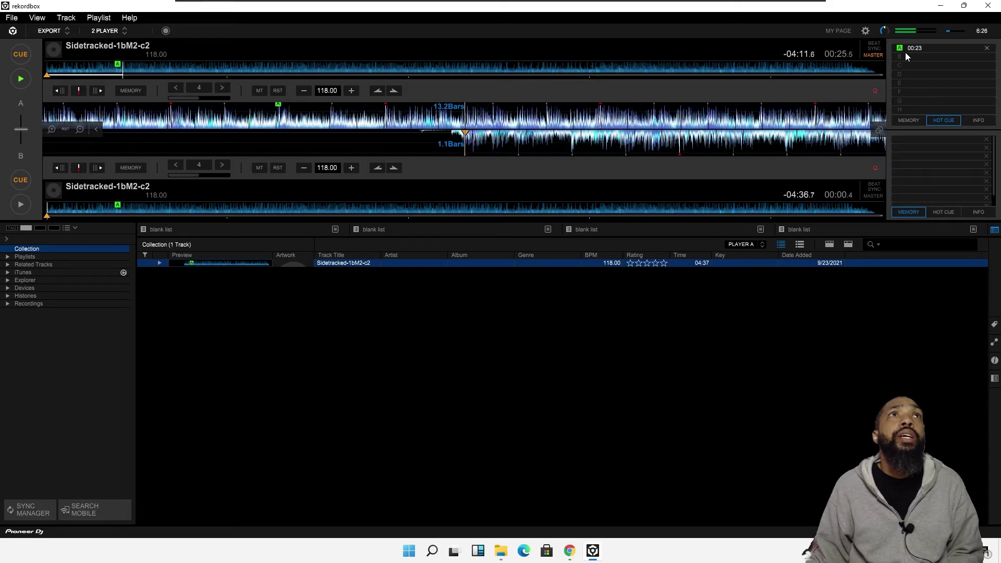
left_click(908, 48)
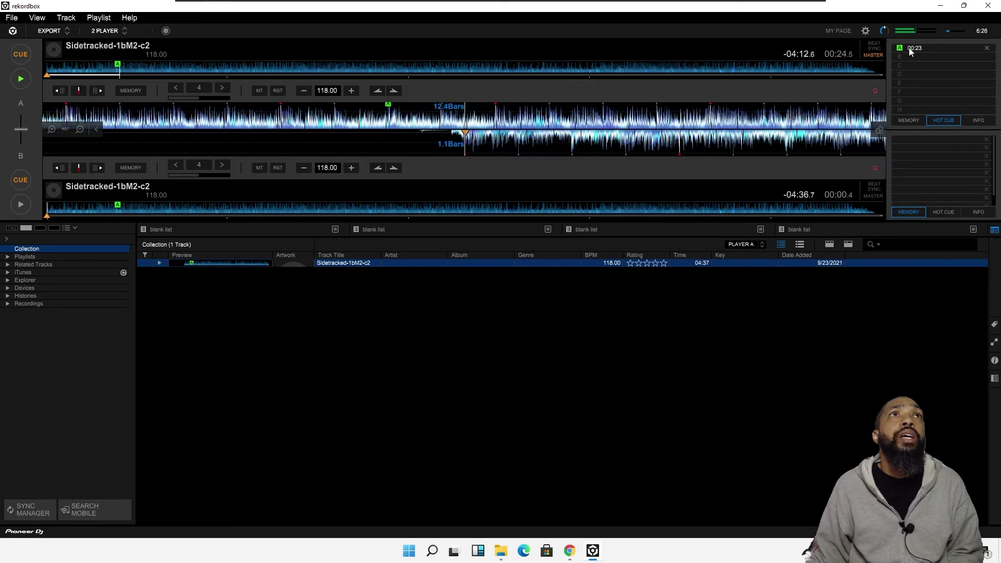
left_click(909, 48)
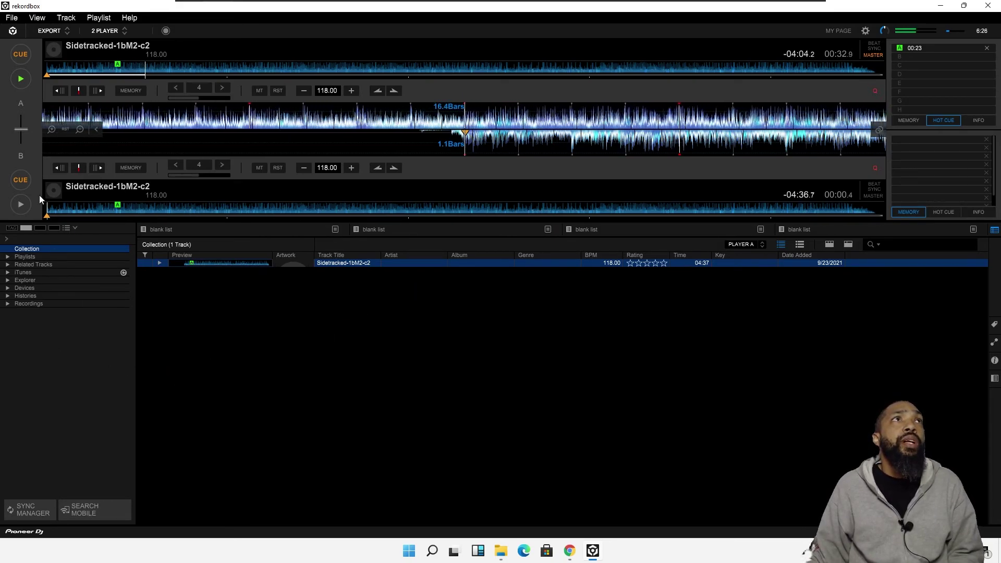
Step: Pause deck A and bring up the rekordbox Plans & pricing page in Chrome
left_click(21, 79)
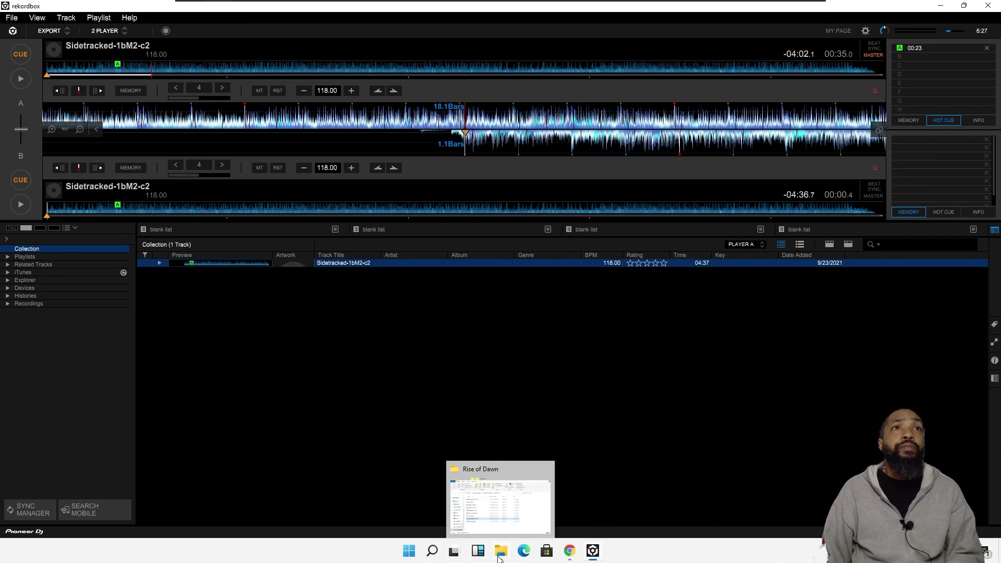
left_click(570, 551)
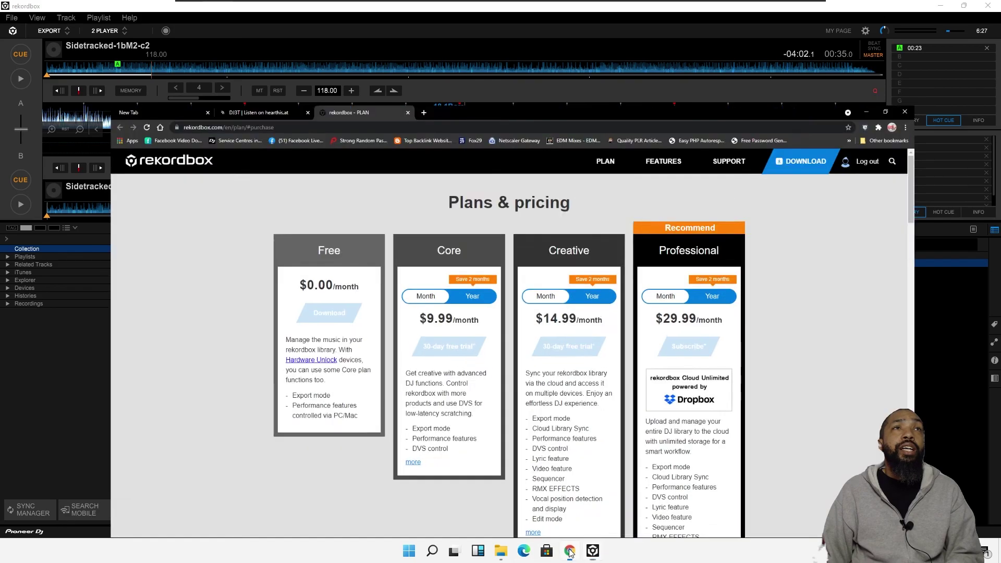